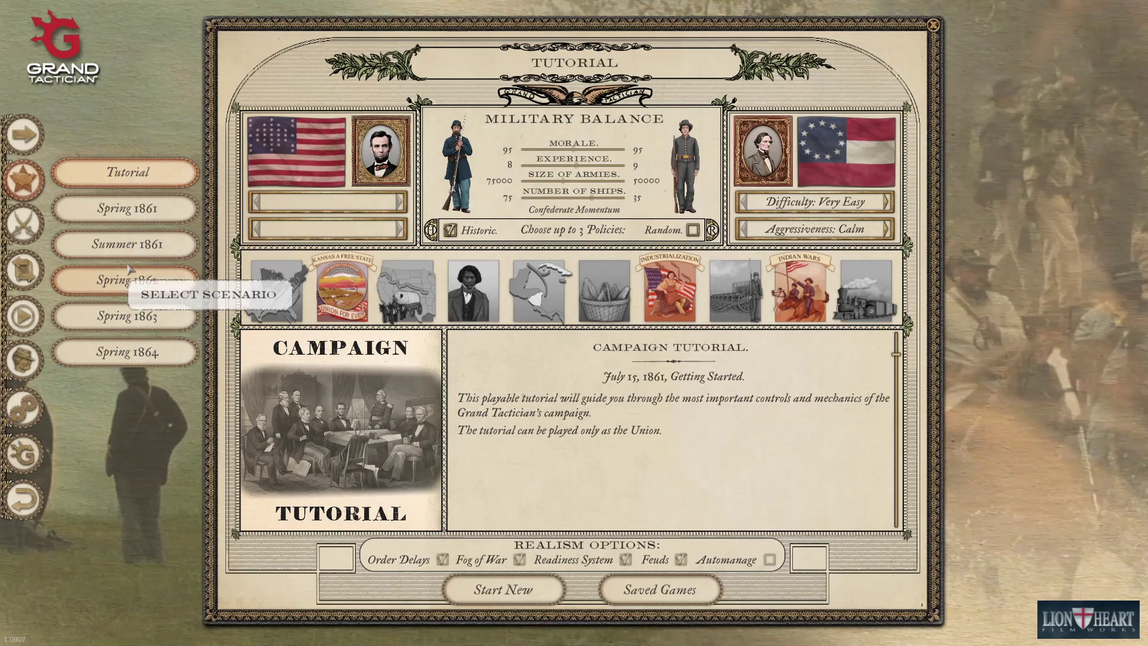
Pick the Spring 1861 scenario and toggle between Union and Confederate sides, ending on the Confederacy.
{"action": "left_click", "coordinate": [127, 212]}
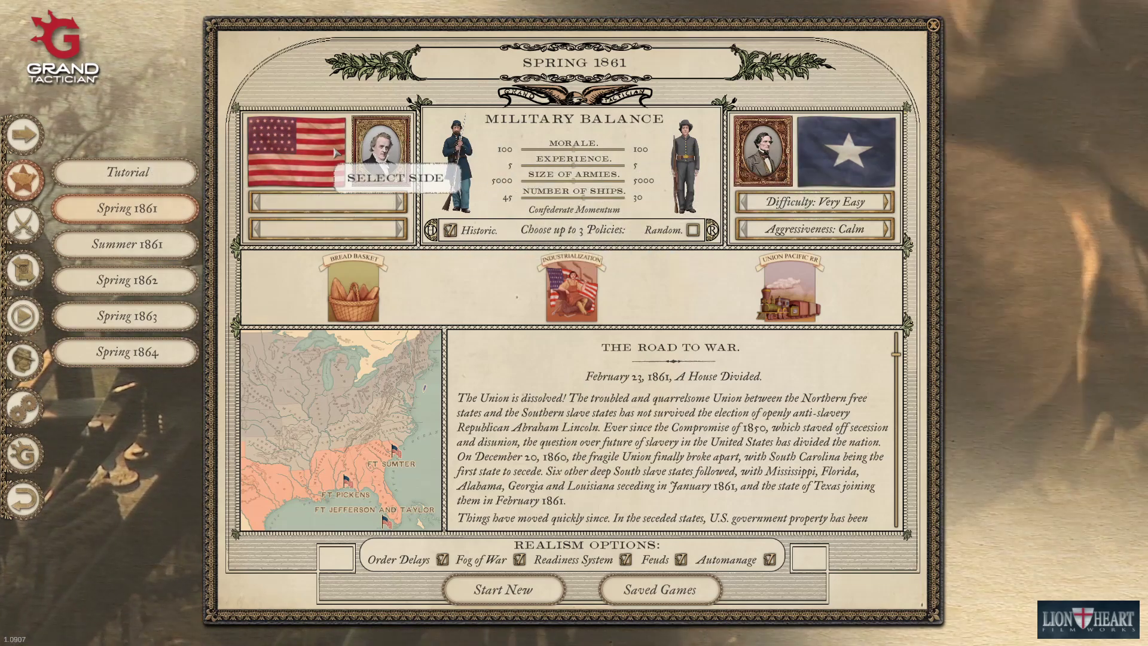
{"action": "left_click", "coordinate": [359, 167]}
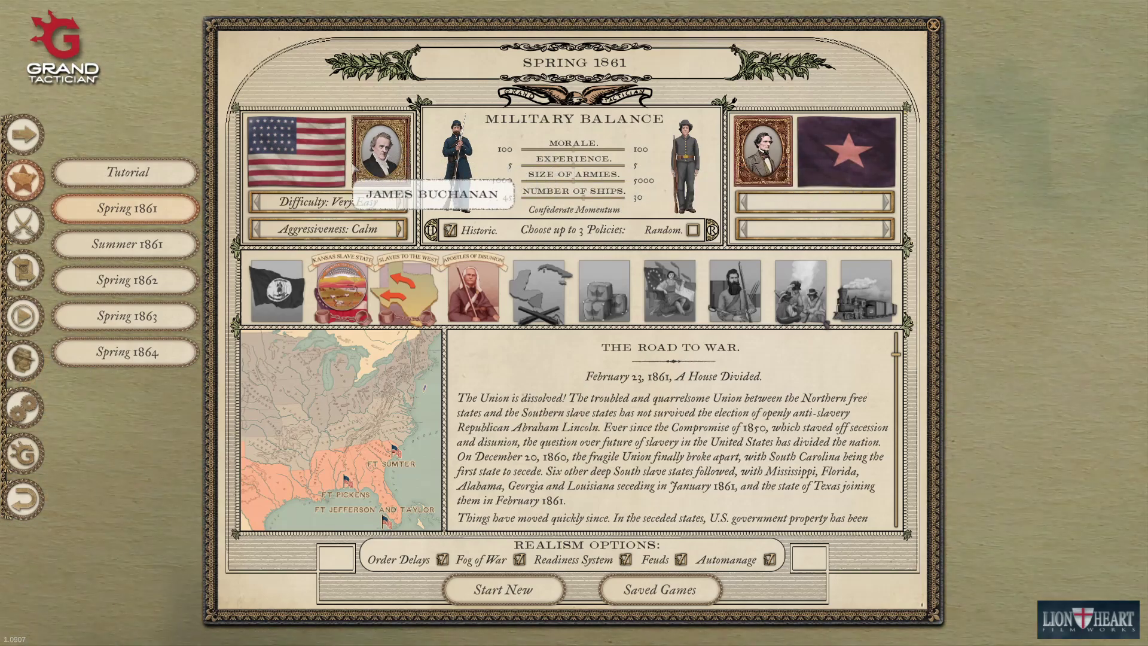
{"action": "left_click", "coordinate": [834, 162]}
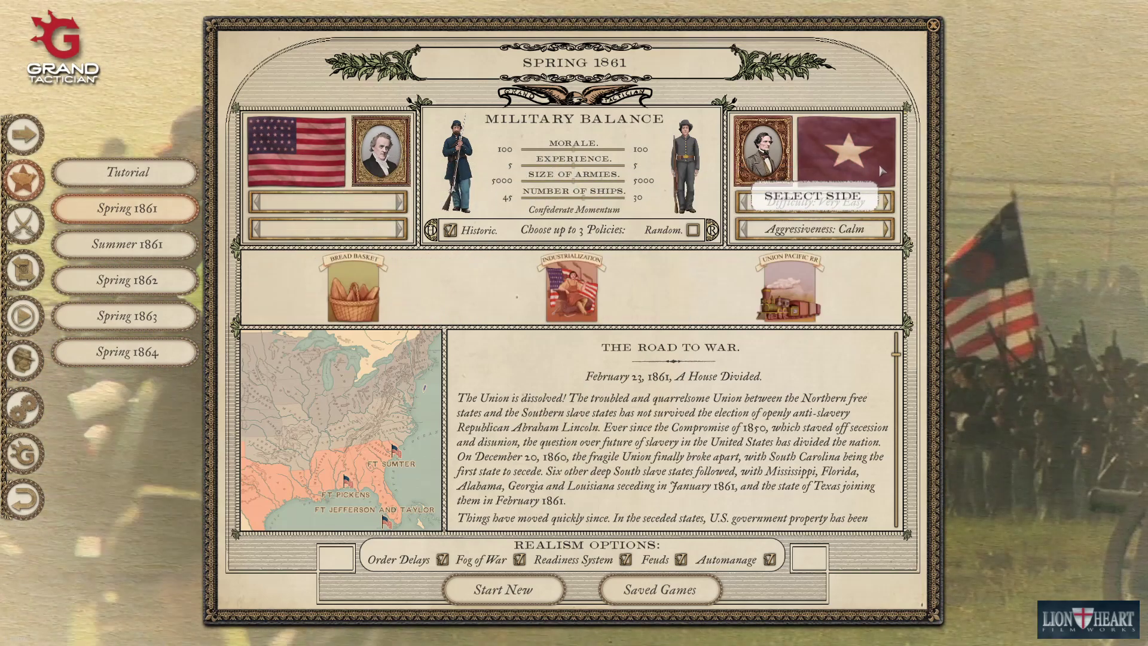
{"action": "left_click", "coordinate": [852, 157]}
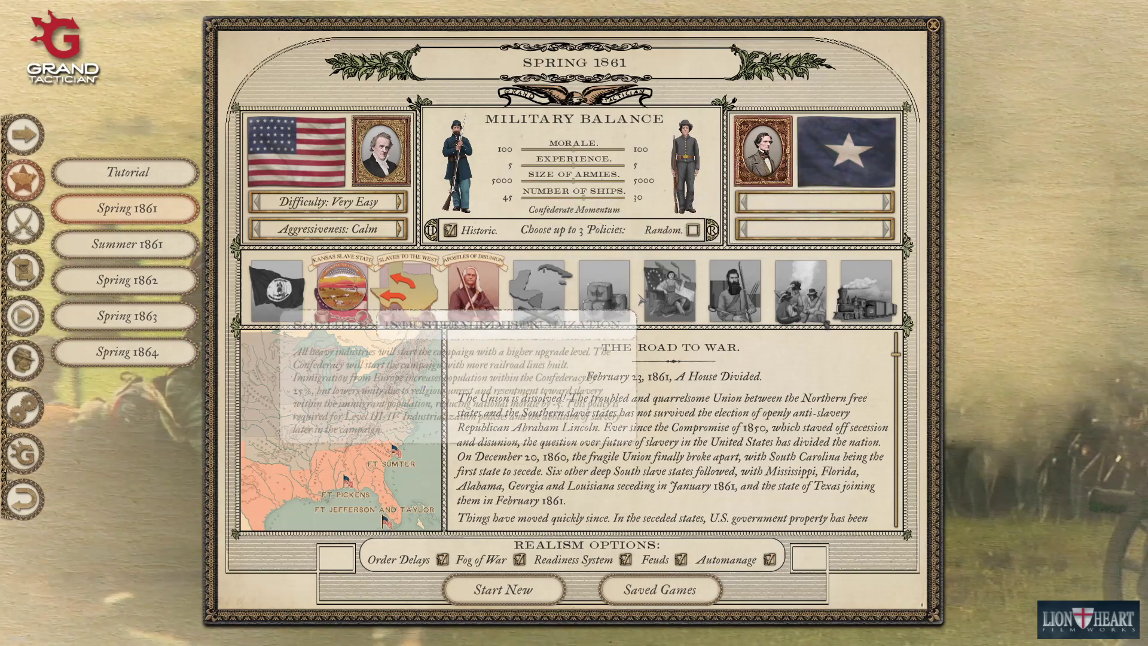
{"action": "left_click", "coordinate": [376, 171]}
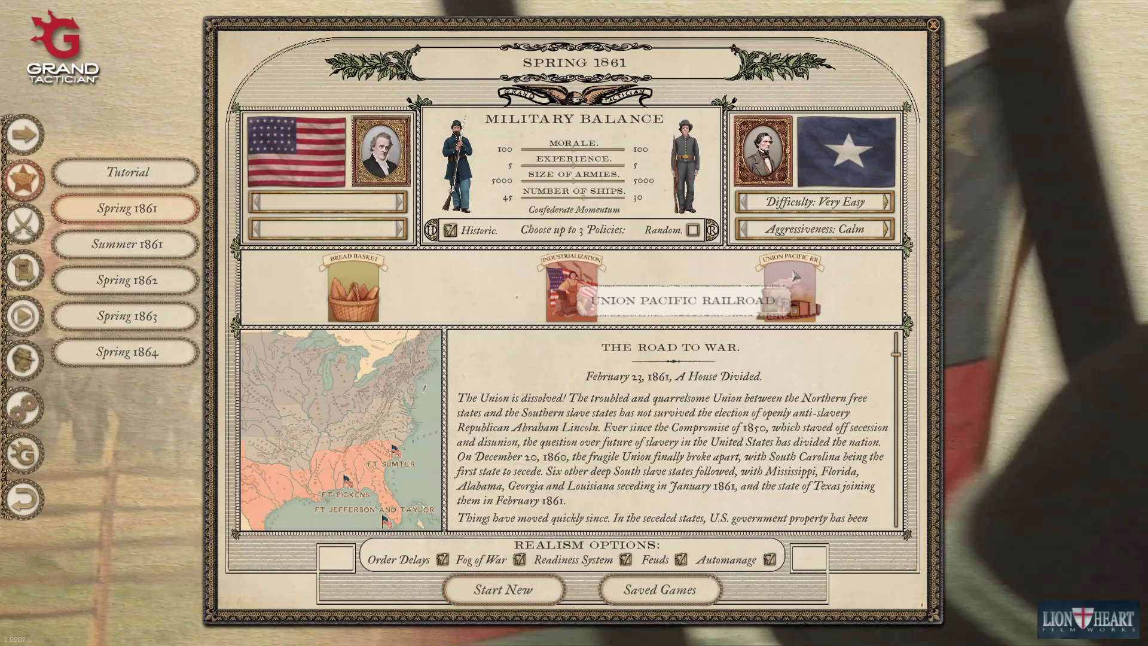
Start the new Spring 1861 campaign and view the Federal States policies window.
{"action": "left_click", "coordinate": [483, 600]}
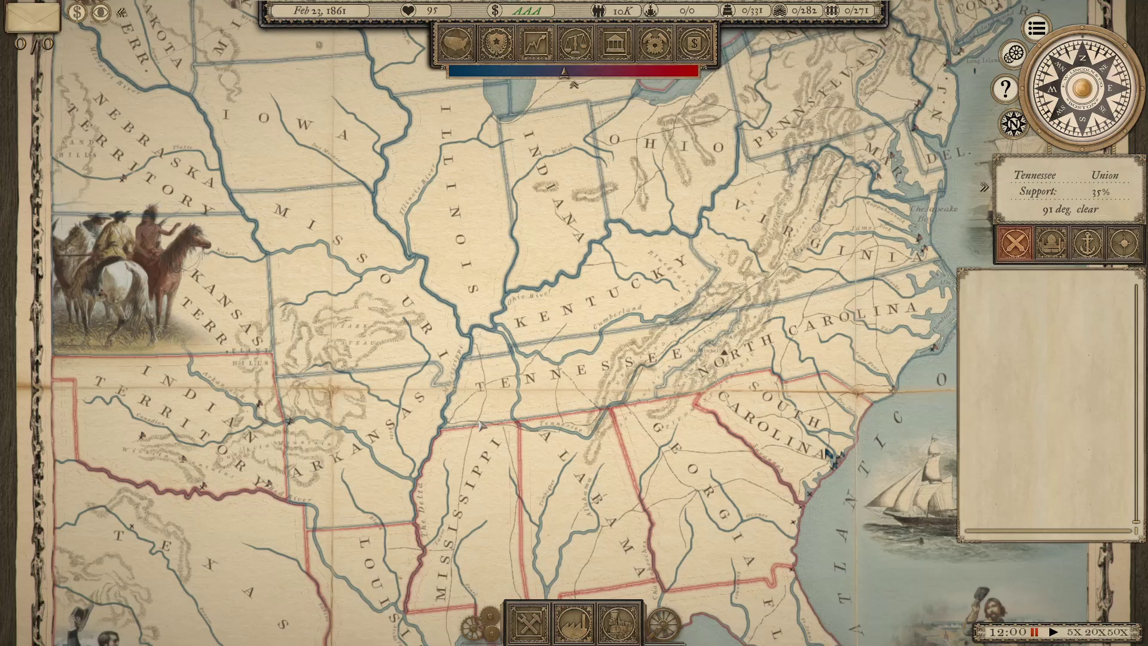
{"action": "left_click", "coordinate": [576, 42]}
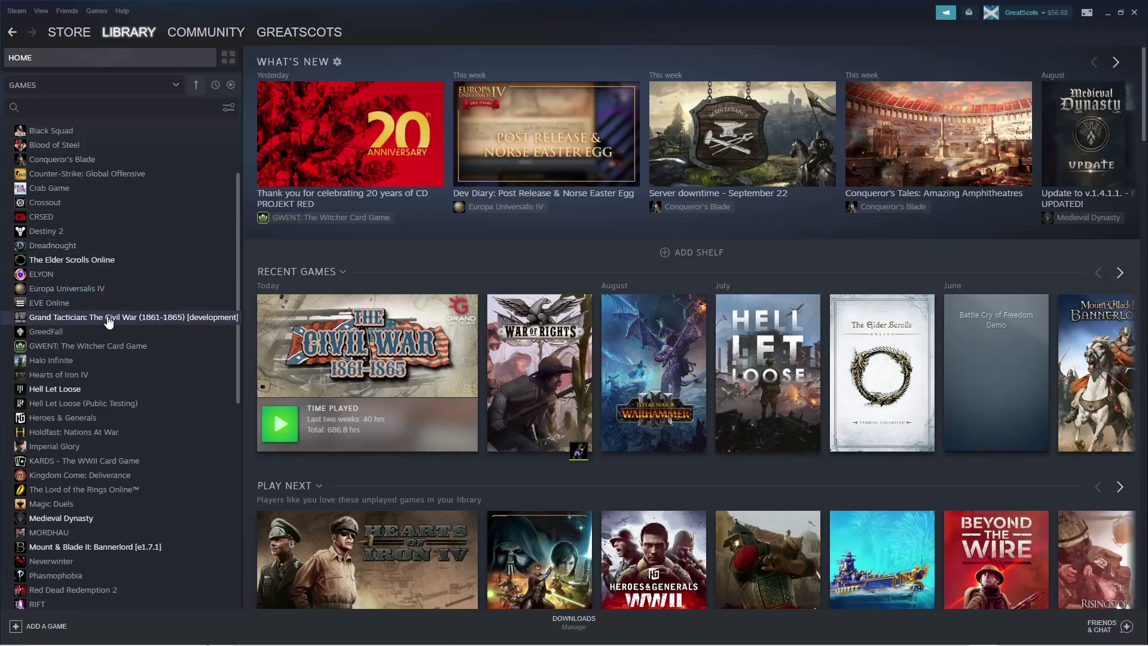
Open Grand Tactician's local install folder from its Steam Properties Local Files page.
{"action": "right_click", "coordinate": [107, 317]}
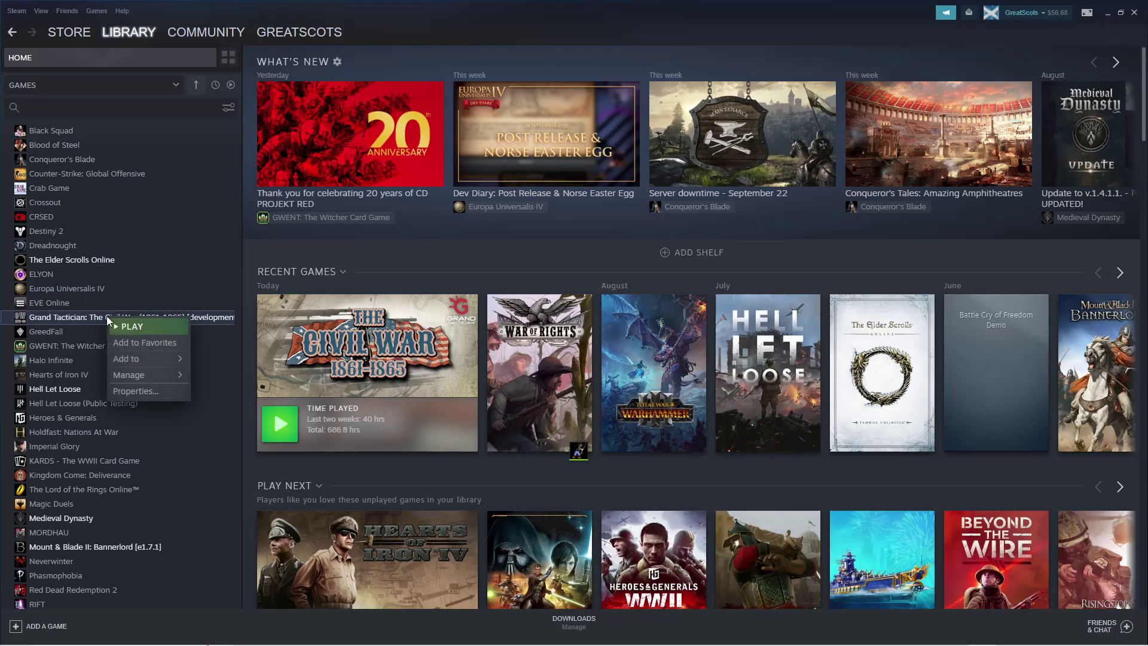
{"action": "left_click", "coordinate": [148, 391]}
{"action": "left_click", "coordinate": [385, 254]}
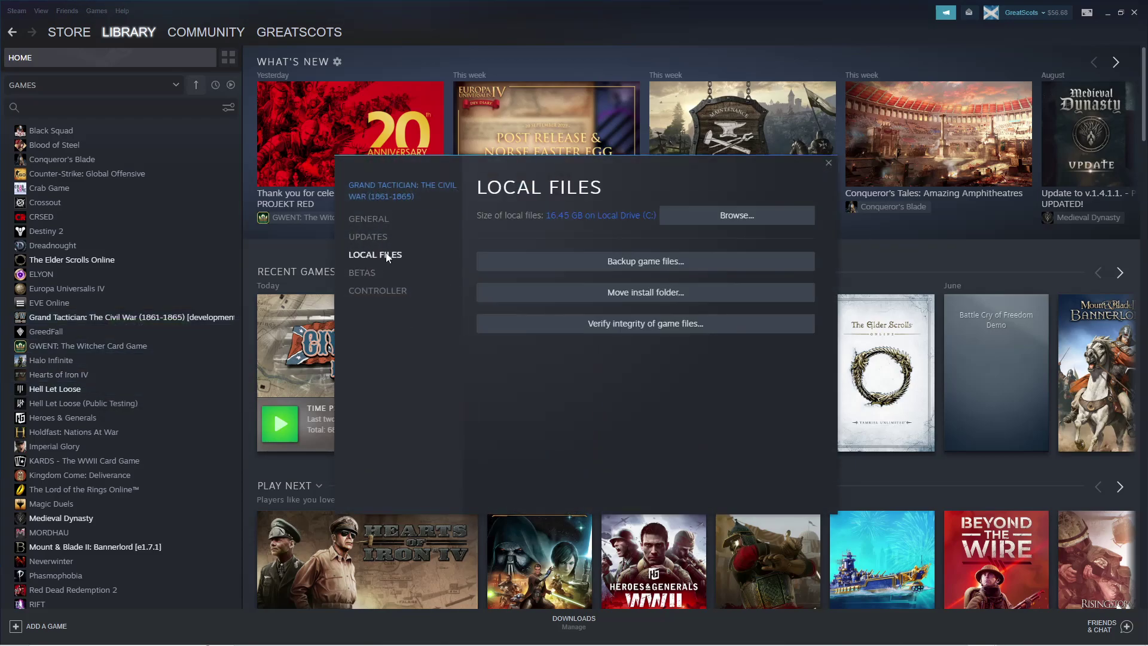
{"action": "left_click", "coordinate": [739, 215]}
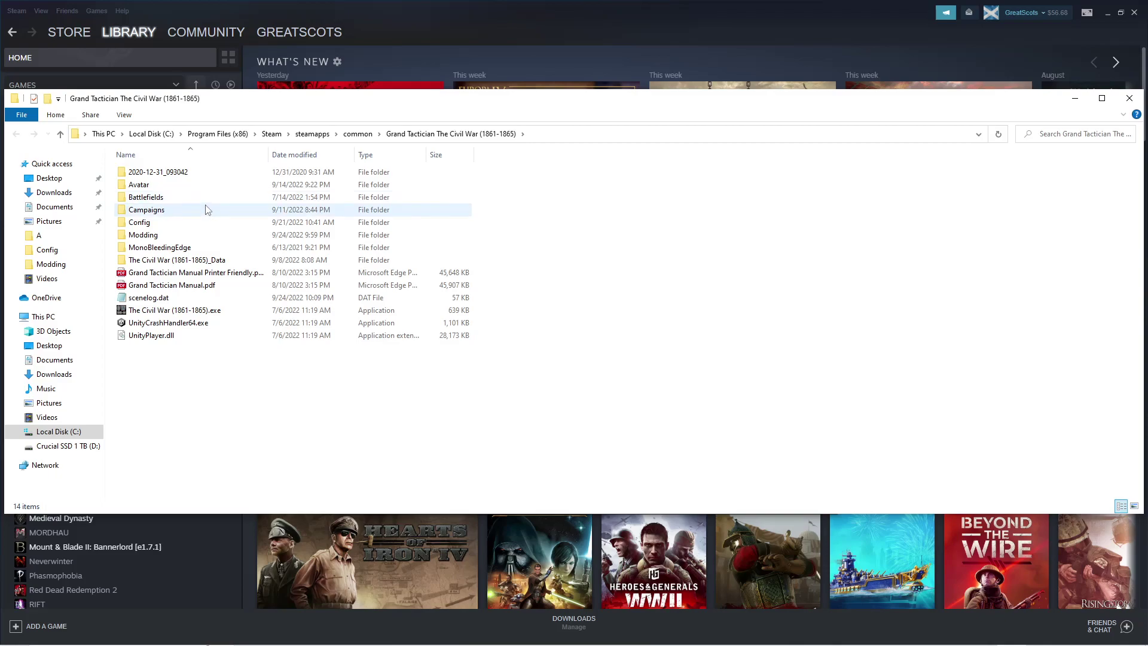
Navigate through Campaigns and 001 into scenario folder A.
{"action": "double_click", "coordinate": [189, 211]}
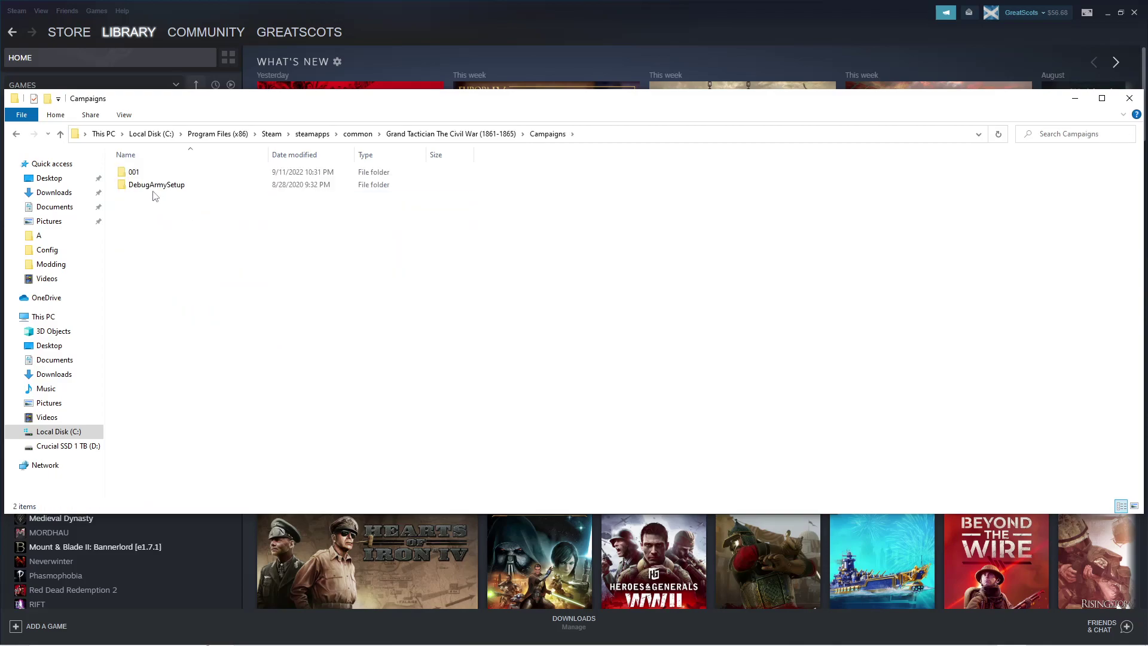
{"action": "double_click", "coordinate": [148, 173]}
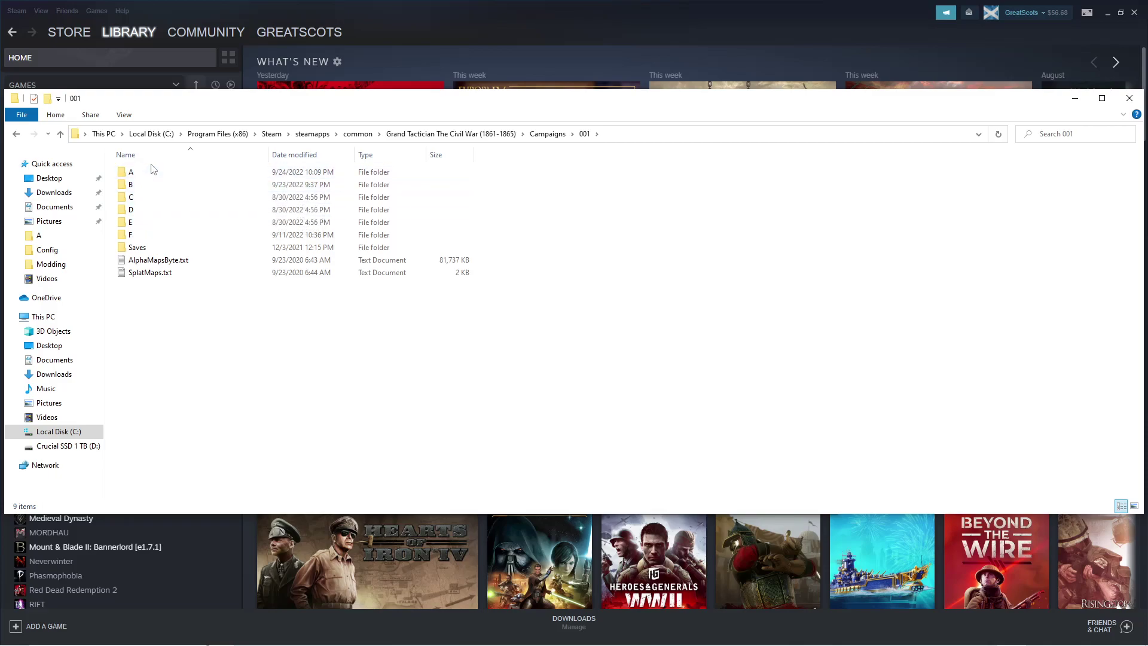
{"action": "double_click", "coordinate": [151, 172]}
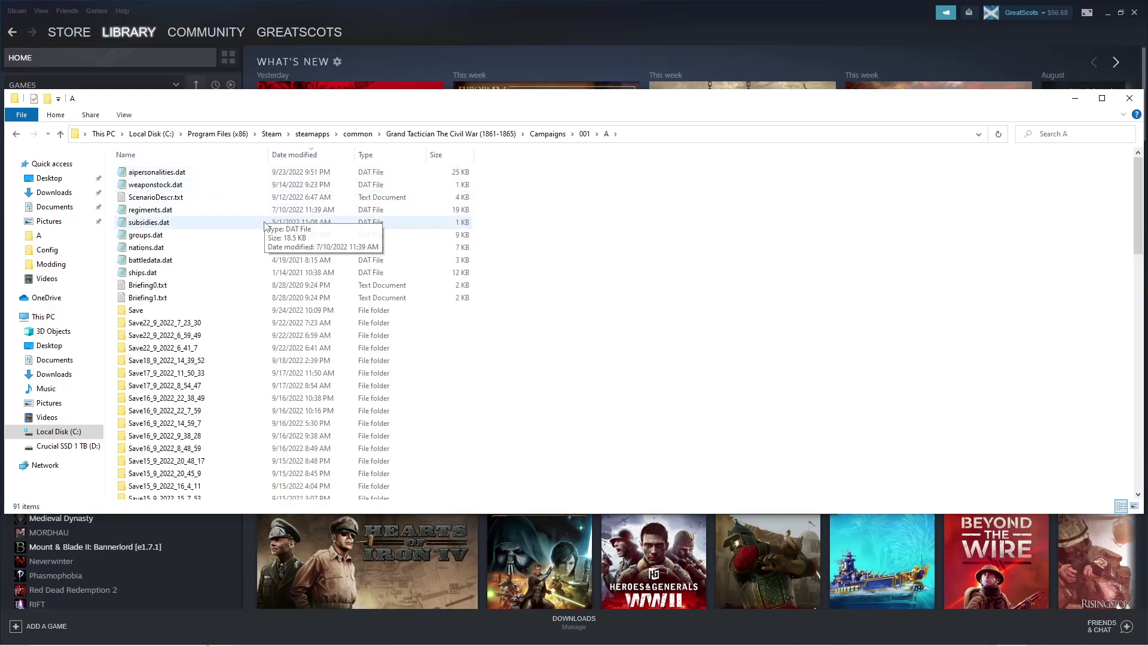
Open ScenarioDescr.txt and highlight the scenario name, description, Union policy ids and CSA ids 170–179.
{"action": "double_click", "coordinate": [165, 203]}
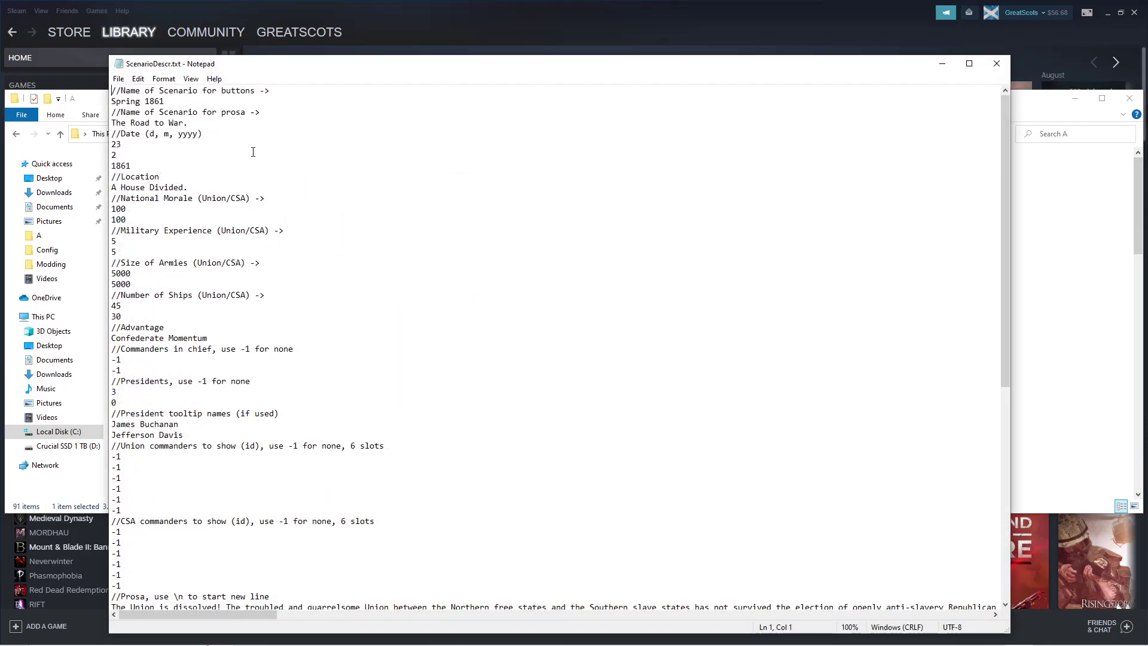
{"action": "left_click_drag", "start_coordinate": [166, 100], "coordinate": [103, 100]}
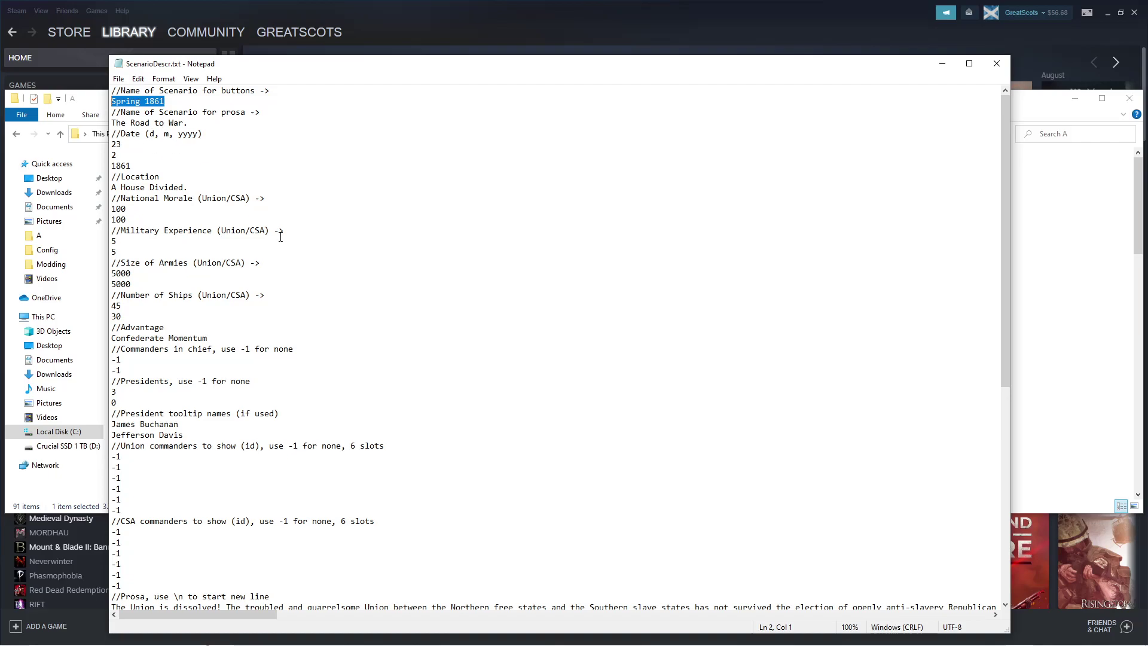
{"action": "scroll", "coordinate": [349, 262], "scroll_direction": "down", "scroll_amount": 3}
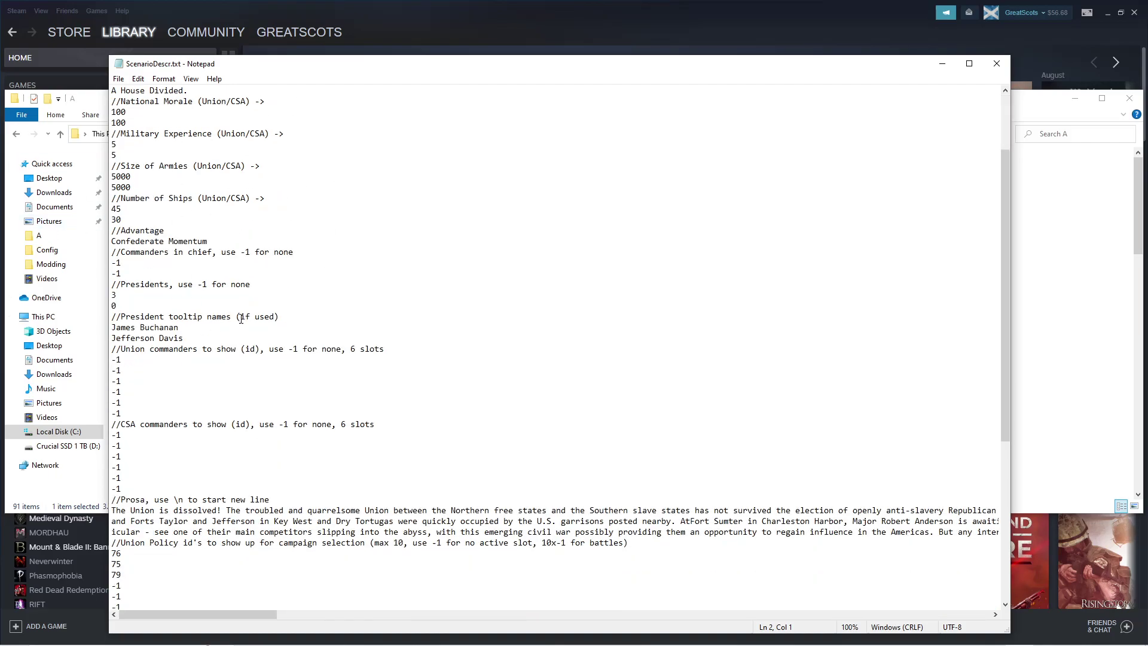
{"action": "scroll", "coordinate": [240, 318], "scroll_direction": "down", "scroll_amount": 4}
{"action": "scroll", "coordinate": [240, 314], "scroll_direction": "down", "scroll_amount": 4}
{"action": "scroll", "coordinate": [180, 269], "scroll_direction": "down", "scroll_amount": 1}
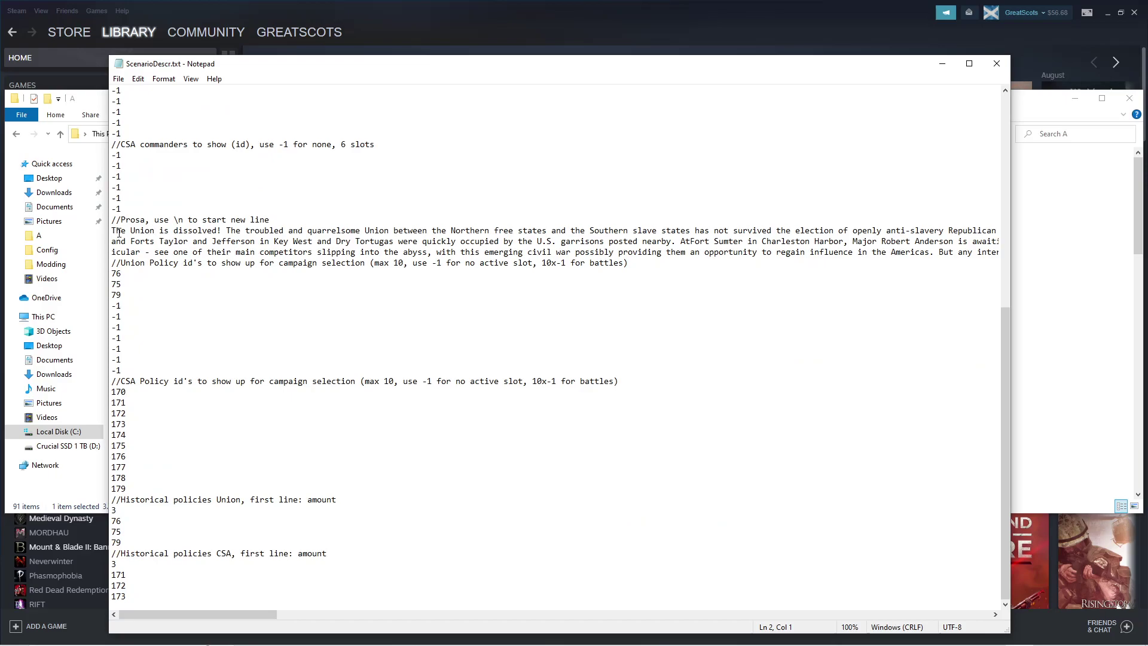
{"action": "left_click_drag", "start_coordinate": [112, 232], "coordinate": [218, 252]}
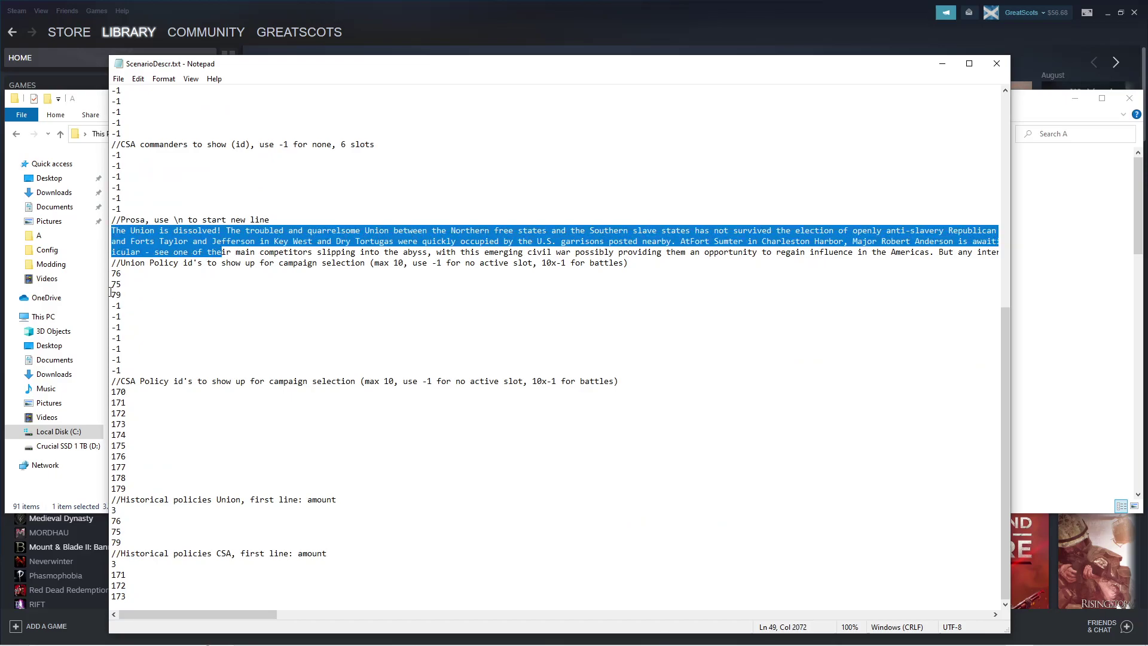
{"action": "left_click_drag", "start_coordinate": [113, 274], "coordinate": [137, 370]}
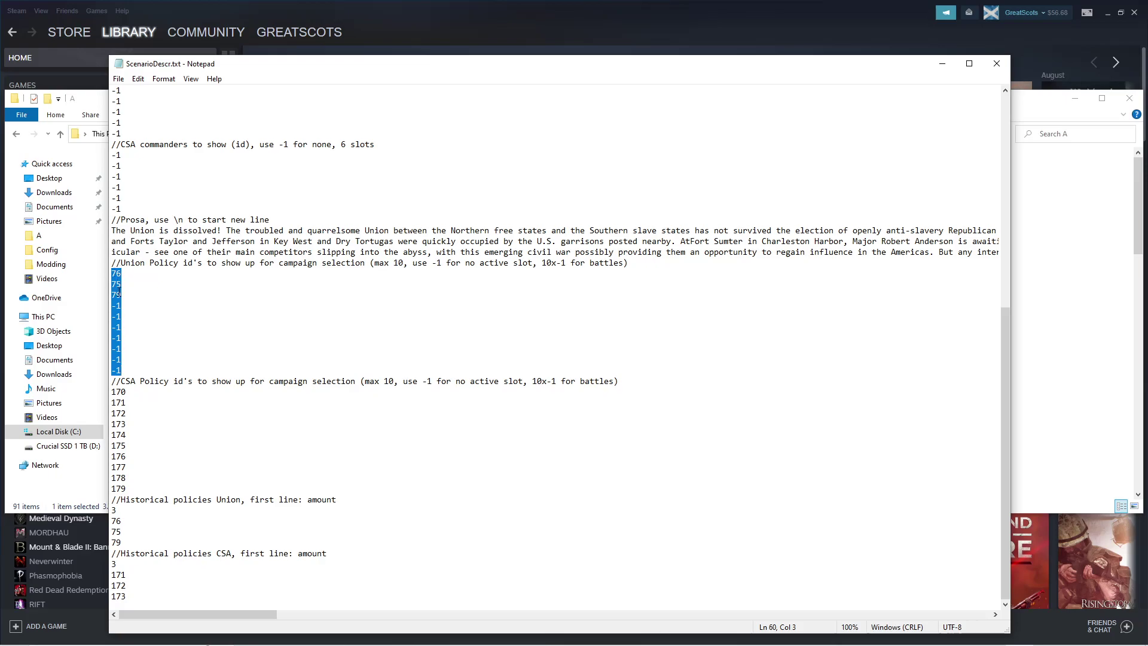
{"action": "left_click_drag", "start_coordinate": [112, 391], "coordinate": [137, 486]}
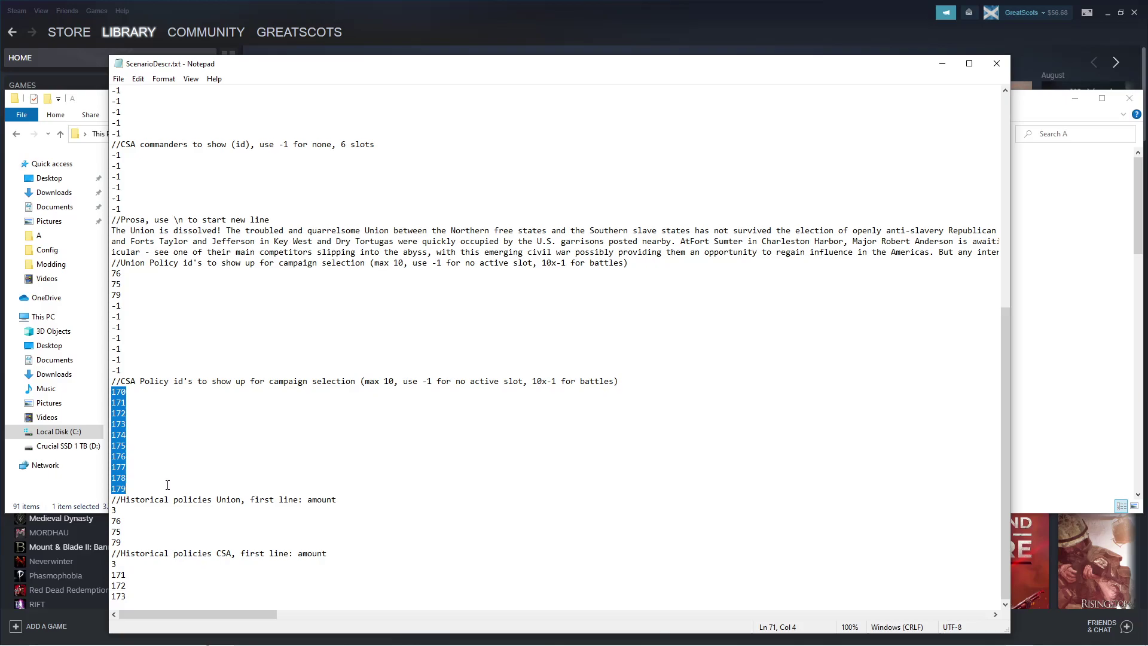
{"action": "double_click", "coordinate": [113, 510]}
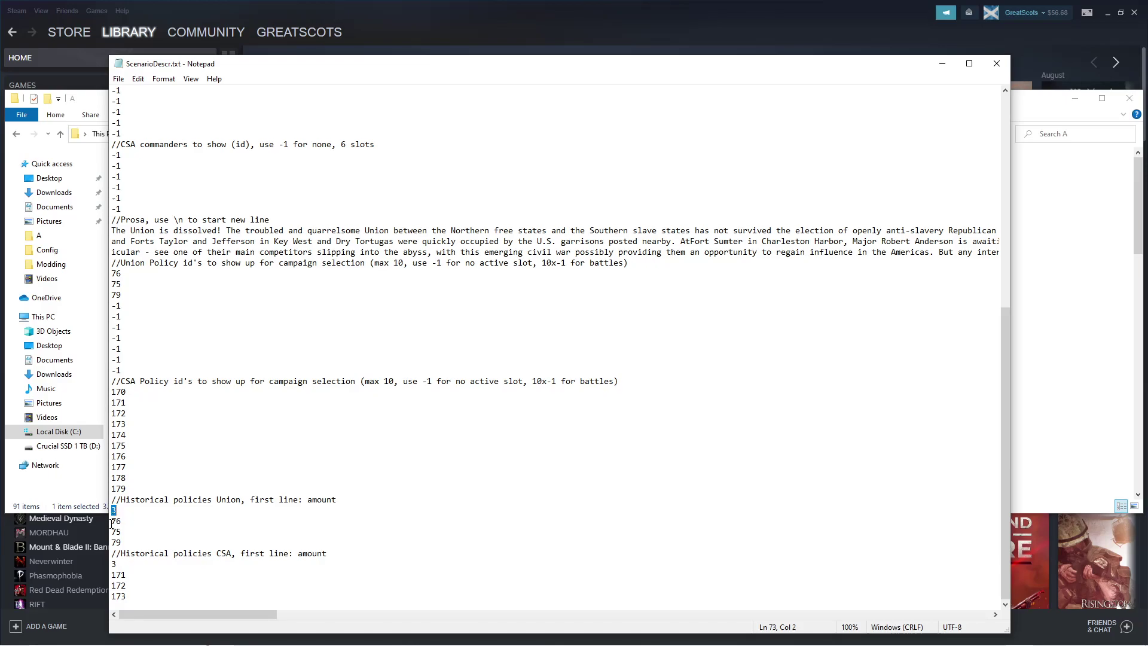
{"action": "left_click_drag", "start_coordinate": [113, 520], "coordinate": [124, 541]}
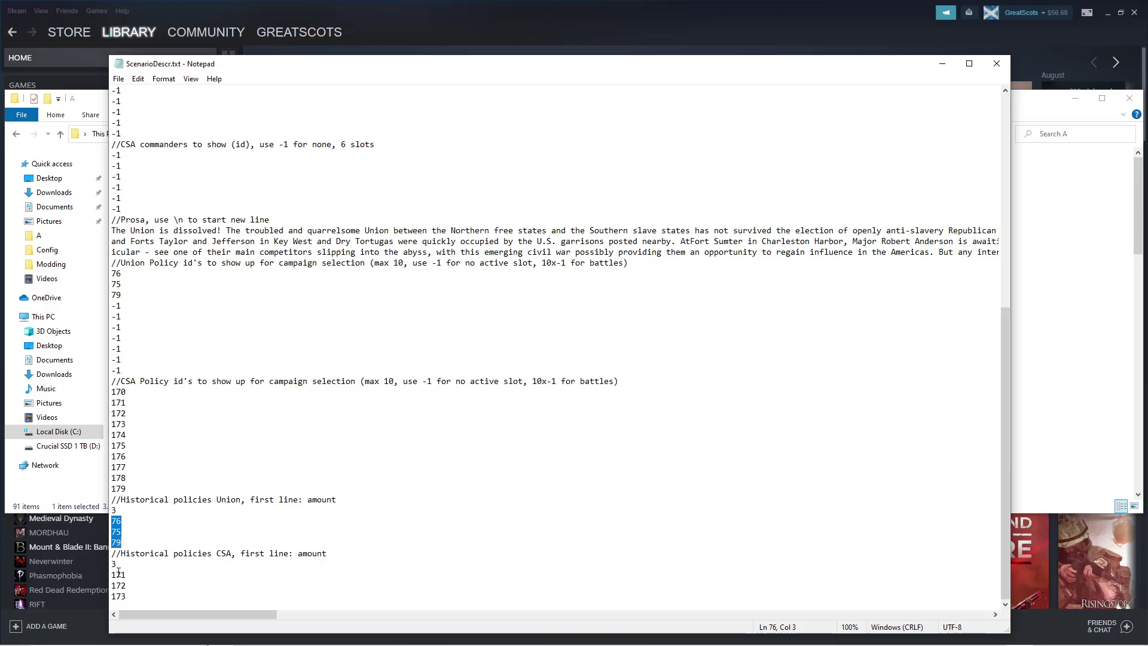
{"action": "left_click_drag", "start_coordinate": [112, 574], "coordinate": [128, 594]}
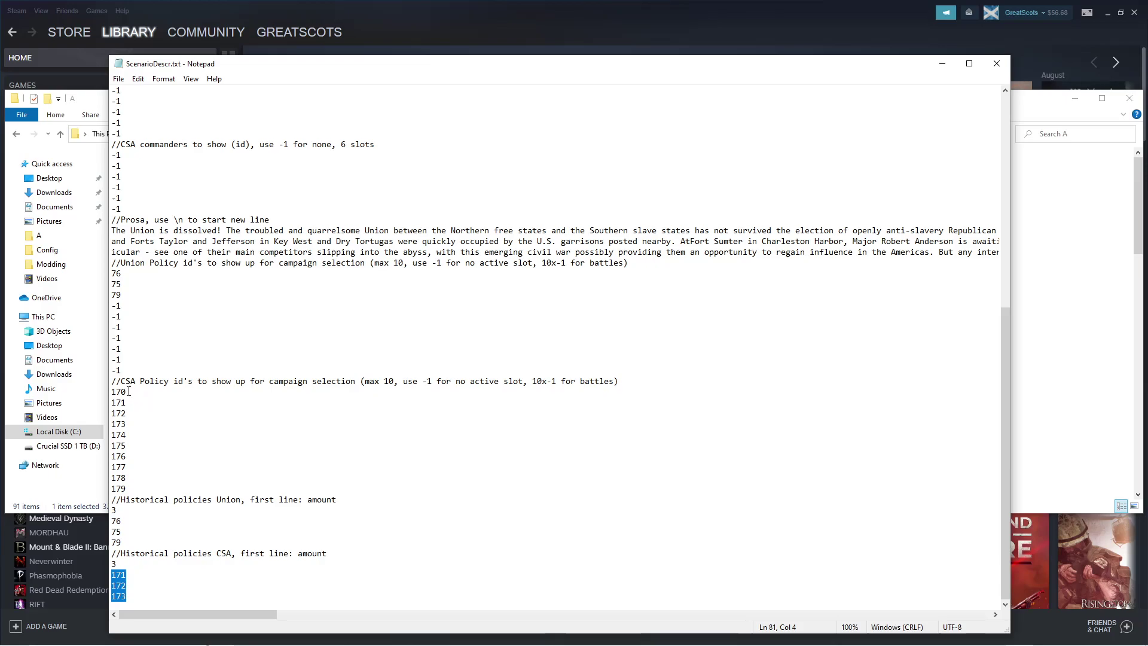
{"action": "left_click", "coordinate": [161, 431]}
{"action": "left_click_drag", "start_coordinate": [112, 273], "coordinate": [122, 296]}
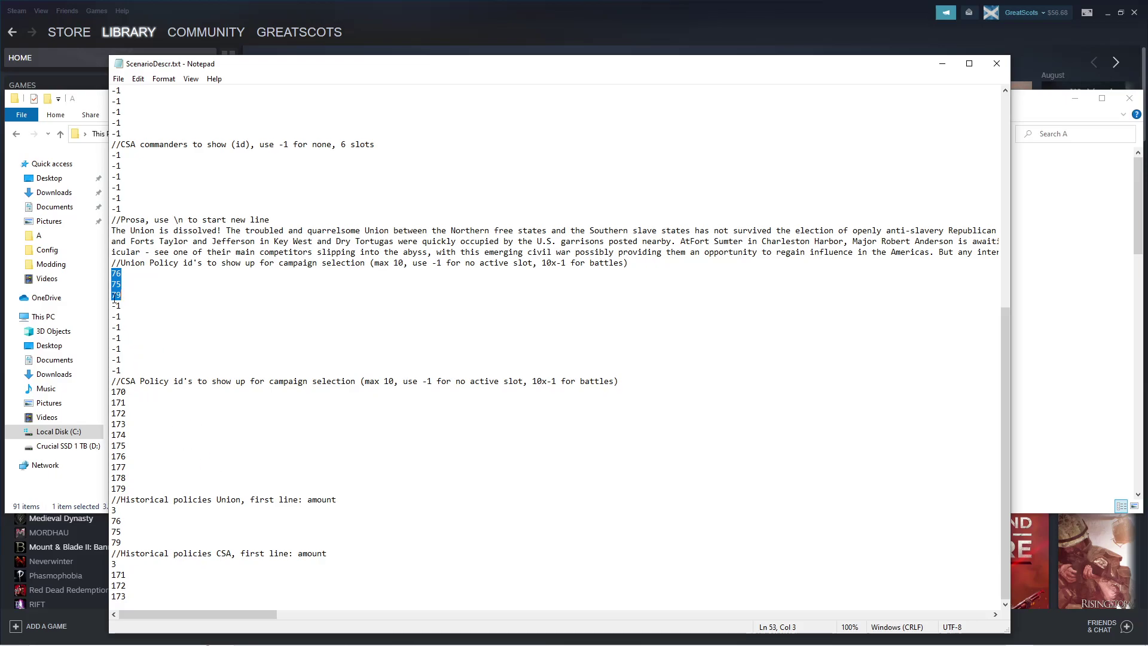
{"action": "left_click_drag", "start_coordinate": [112, 306], "coordinate": [123, 371]}
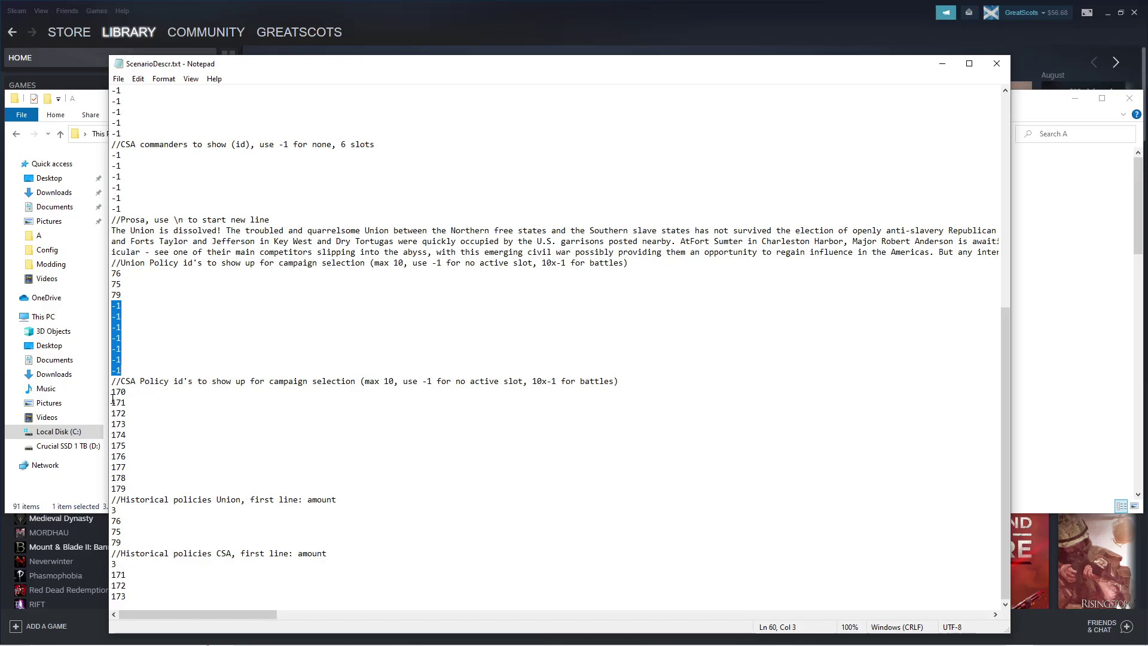
{"action": "left_click_drag", "start_coordinate": [113, 392], "coordinate": [137, 488]}
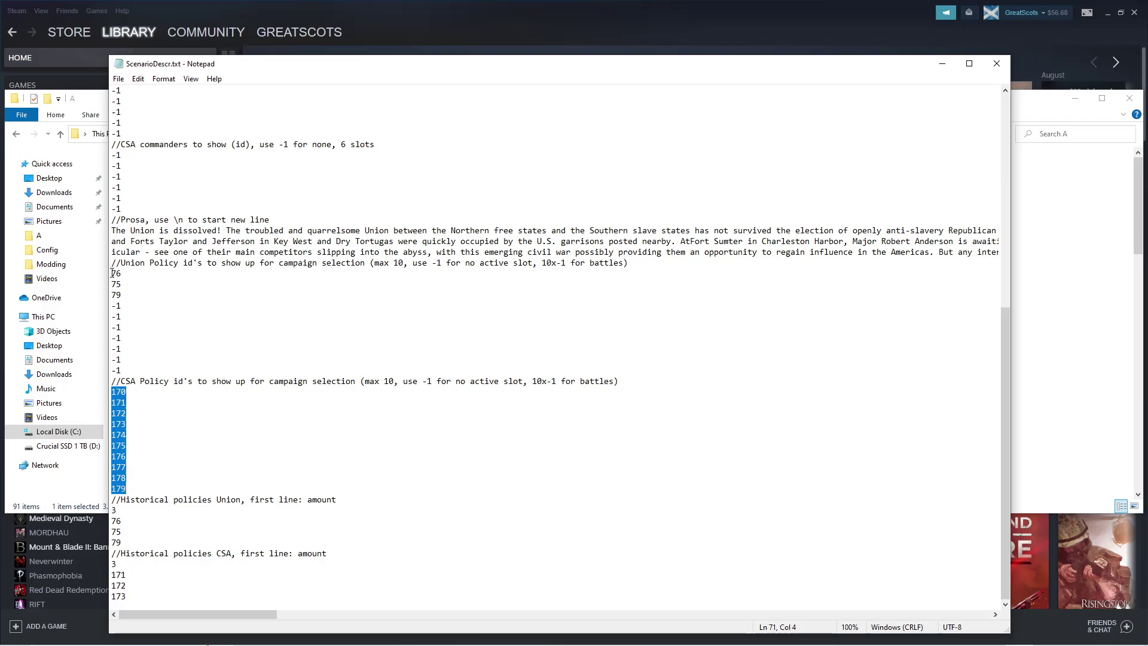
{"action": "left_click_drag", "start_coordinate": [113, 274], "coordinate": [126, 295]}
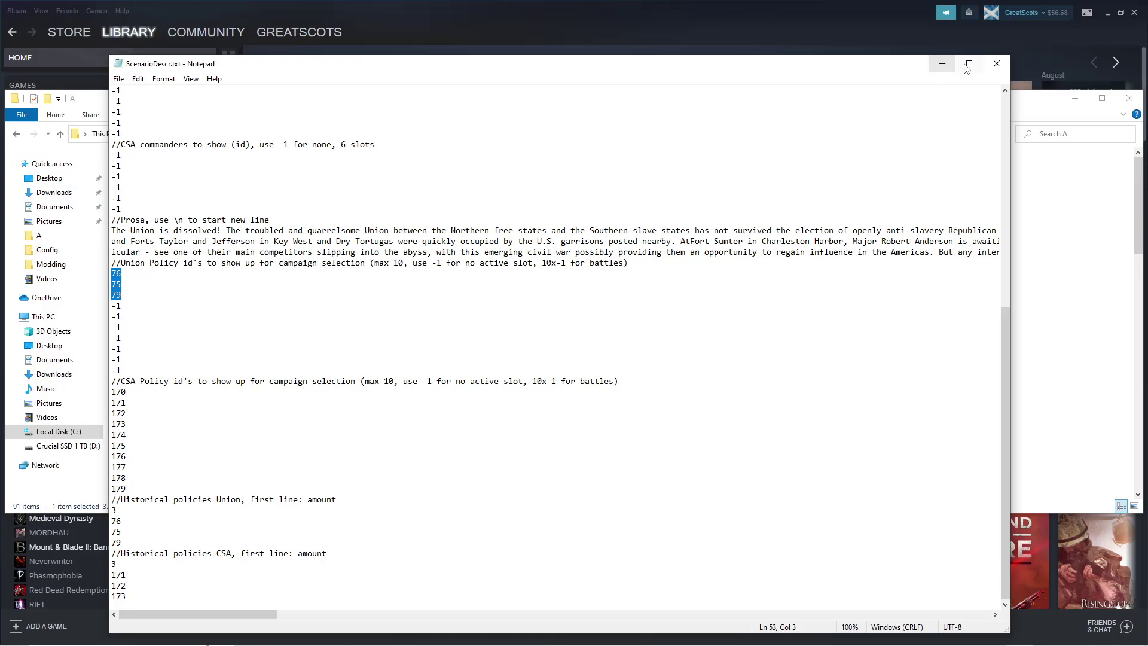
Close ScenarioDescr.txt in Notepad and return to the game's main folder.
{"action": "key", "text": "Right"}
{"action": "left_click", "coordinate": [997, 64]}
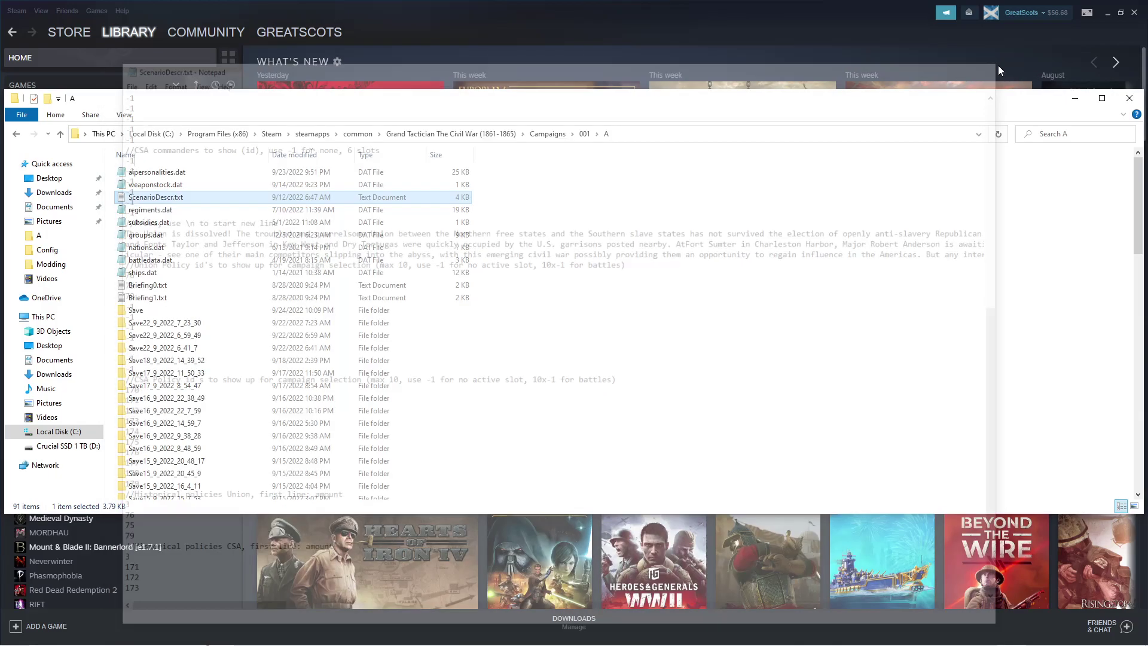
{"action": "left_click", "coordinate": [15, 134]}
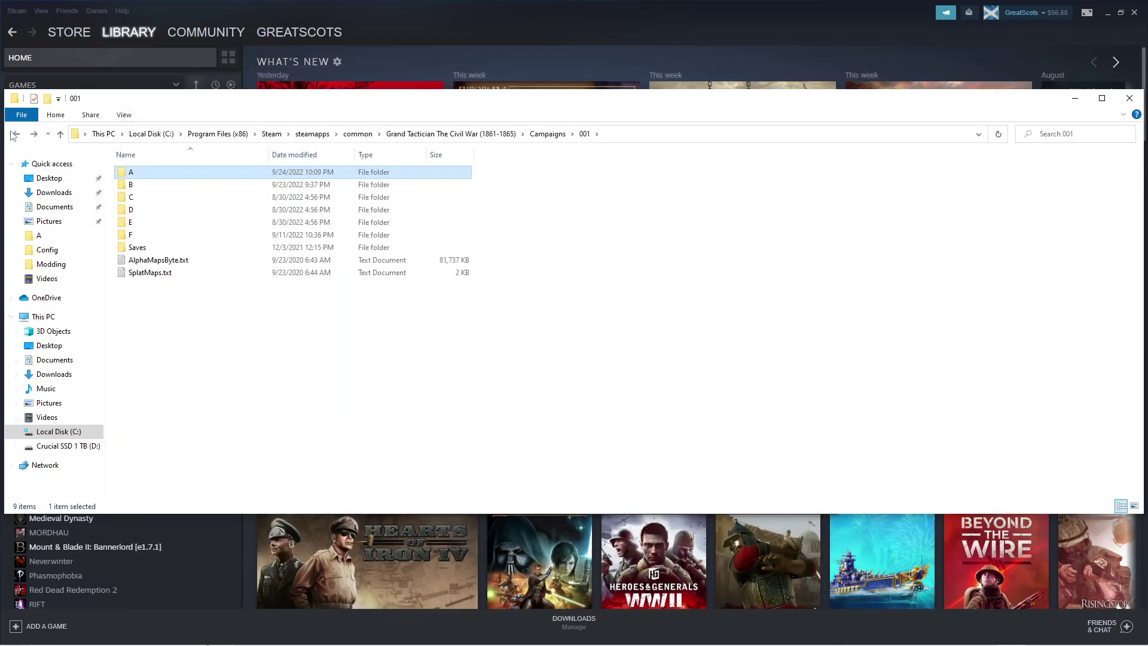
{"action": "left_click", "coordinate": [16, 134]}
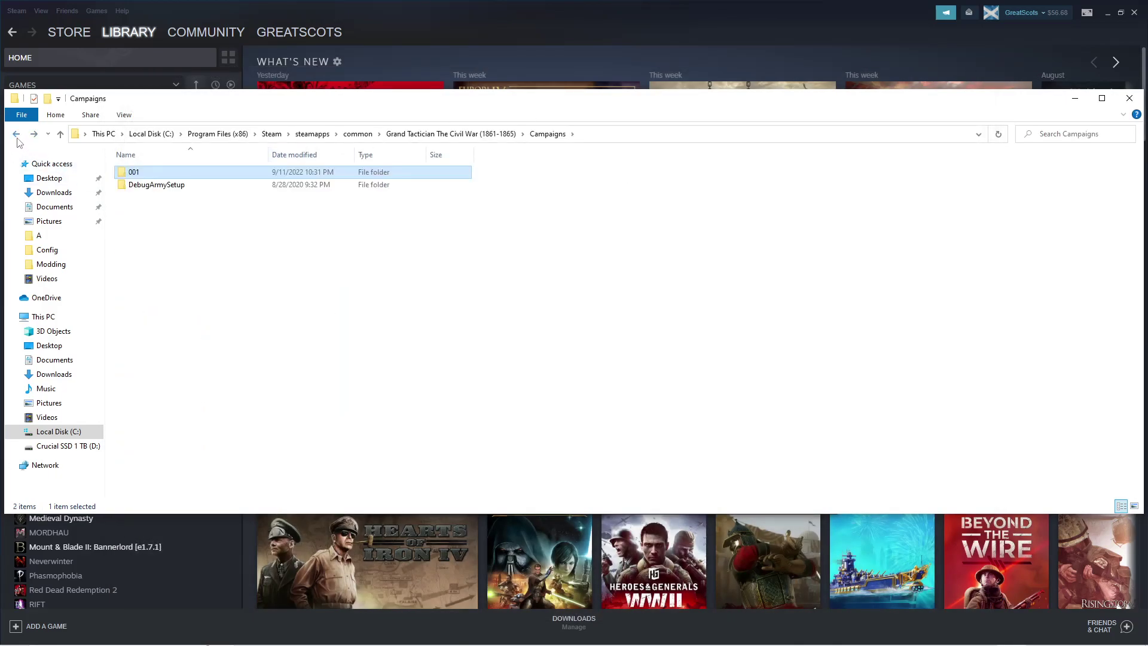
{"action": "left_click", "coordinate": [17, 135]}
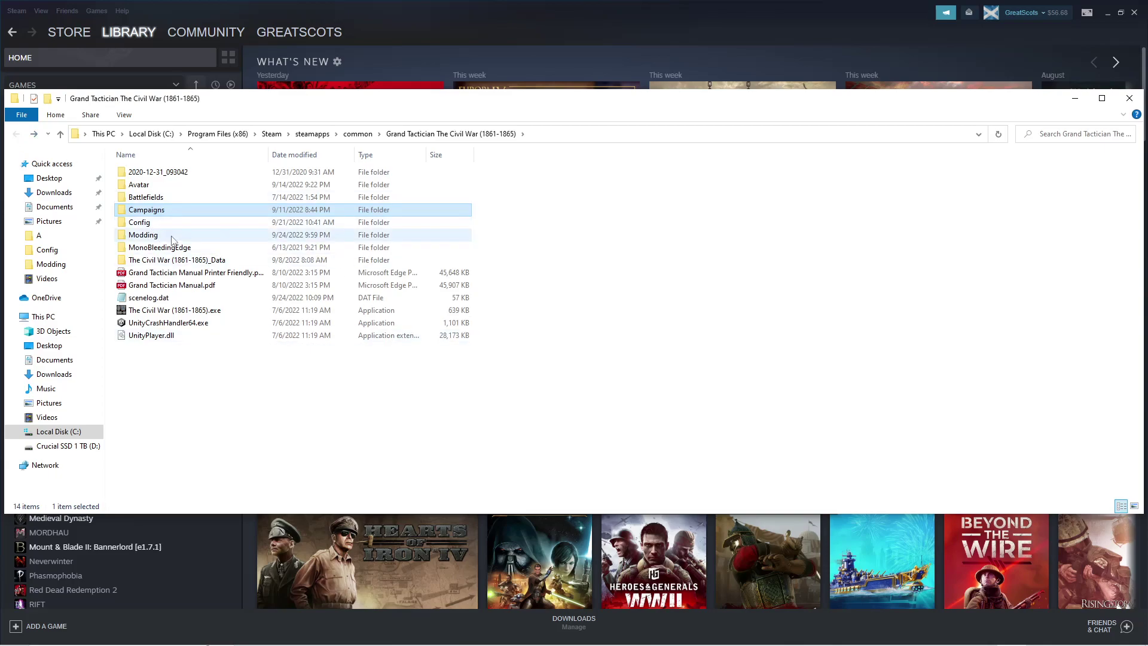
Delete the old aipersonalities.dat in Modding and open ModdingTool_1.08.xlsm.
{"action": "double_click", "coordinate": [143, 235]}
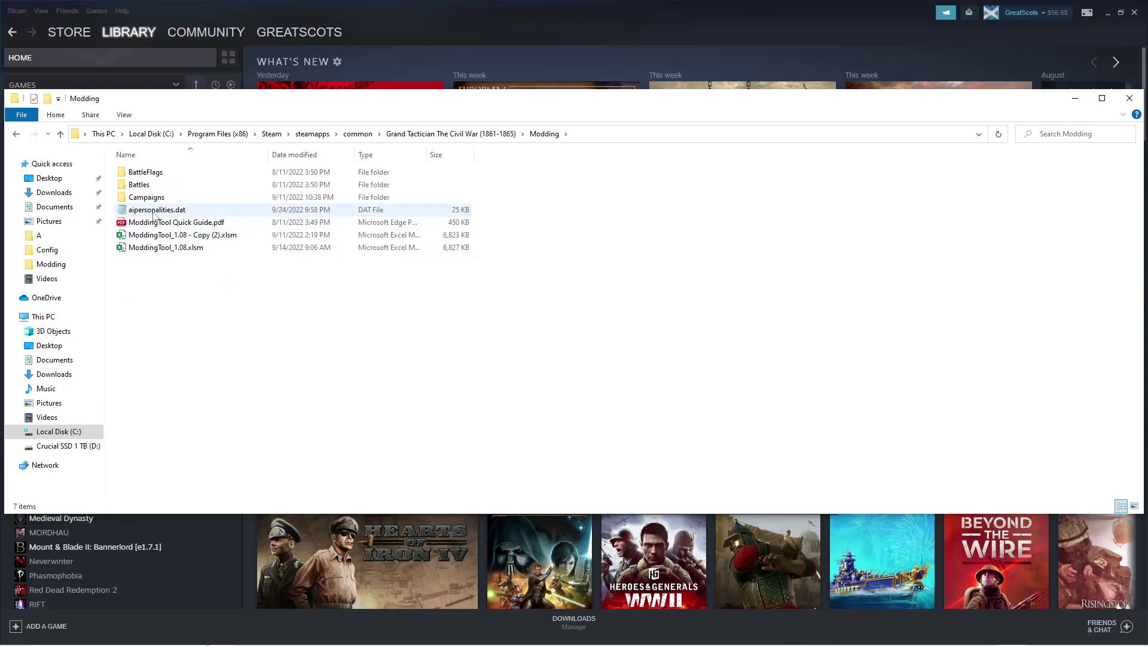
{"action": "left_click", "coordinate": [153, 211]}
{"action": "right_click", "coordinate": [151, 213]}
{"action": "left_click", "coordinate": [213, 391]}
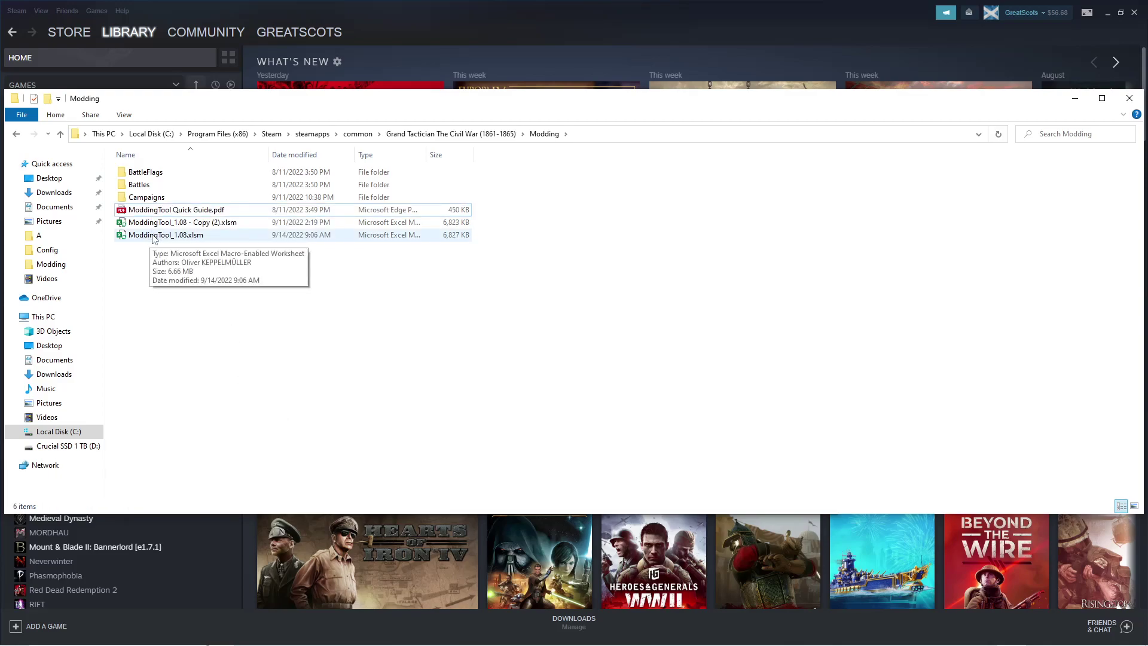
{"action": "double_click", "coordinate": [153, 235]}
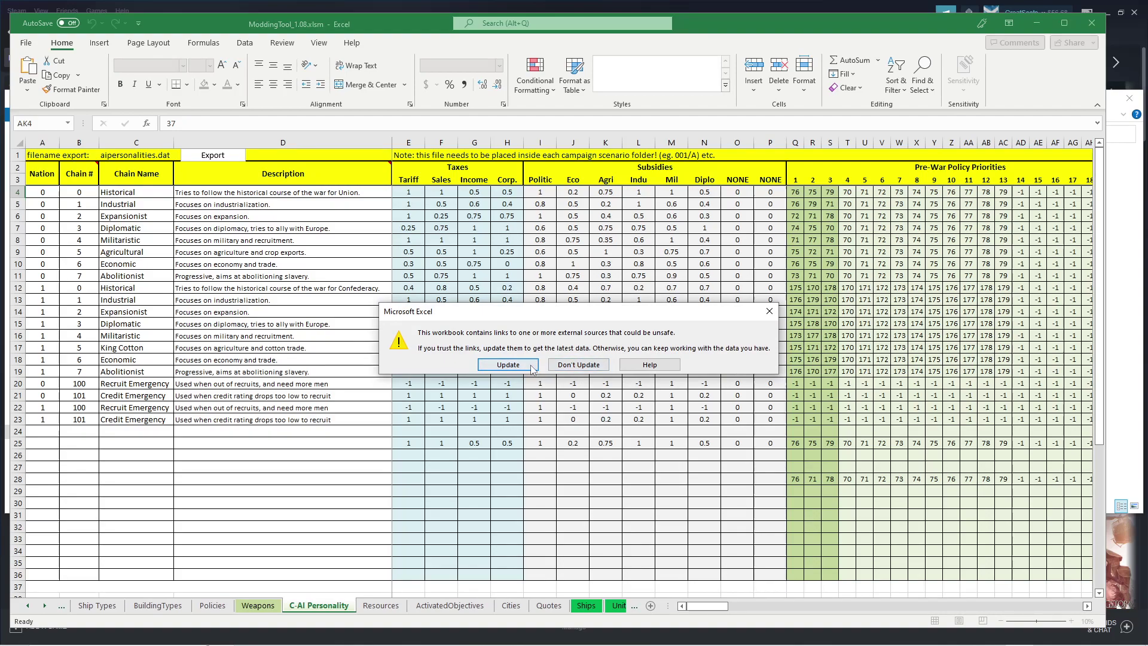
Allow the workbook's external link updates and open the Policies sheet at policy 174.
{"action": "left_click", "coordinate": [532, 366]}
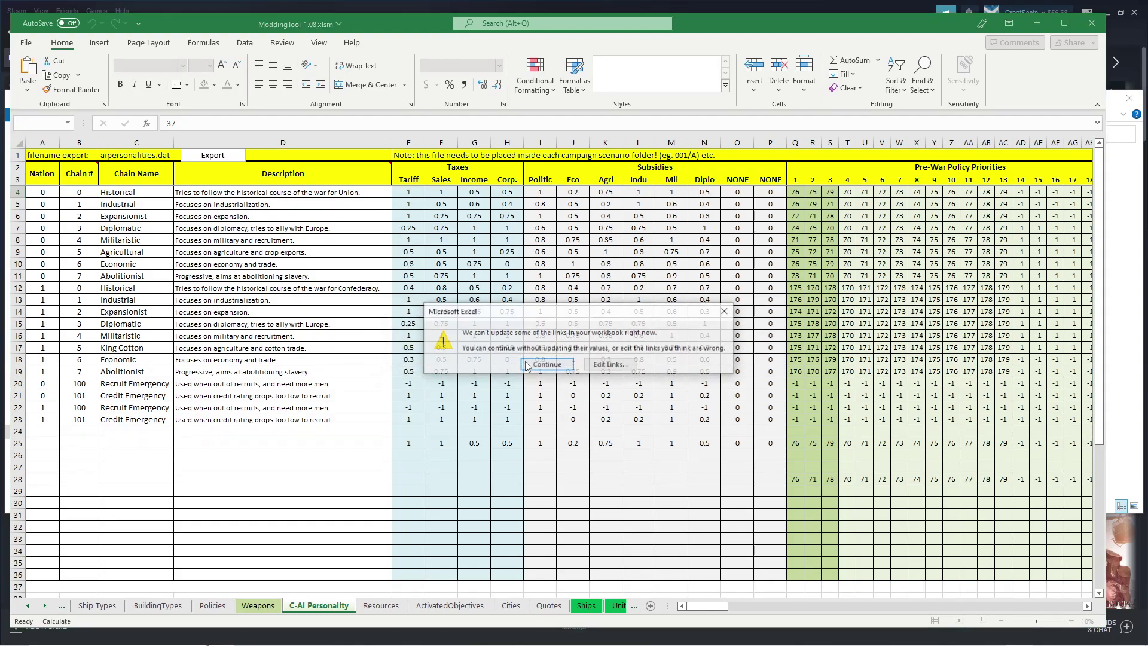
{"action": "left_click", "coordinate": [216, 607]}
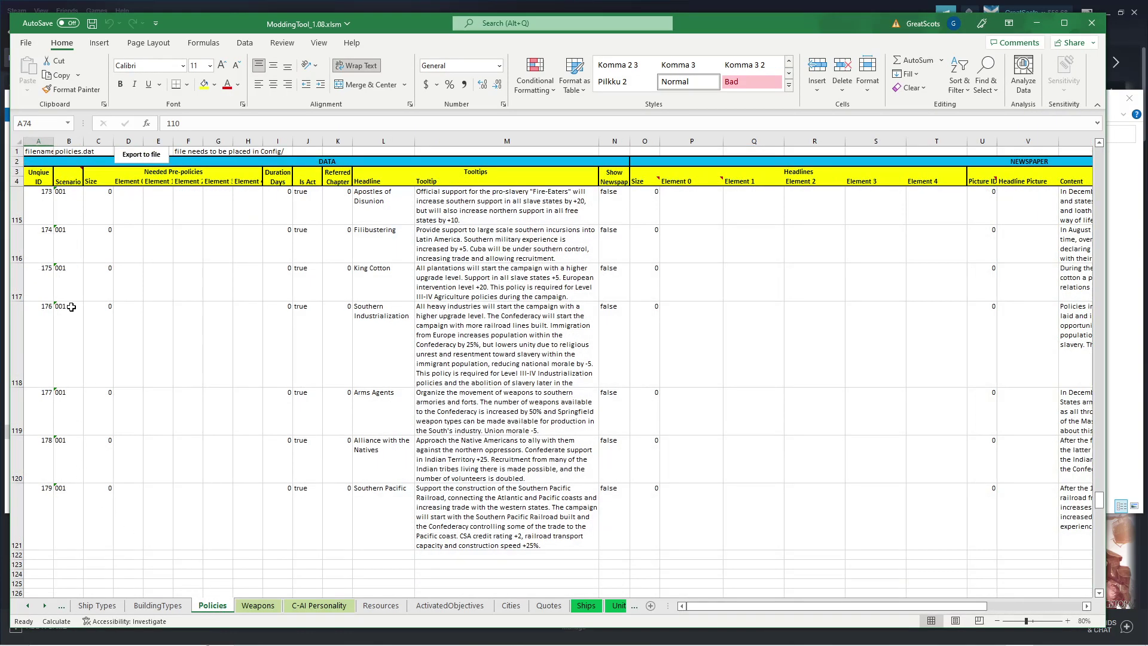
{"action": "scroll", "coordinate": [144, 302], "scroll_direction": "up", "scroll_amount": 1}
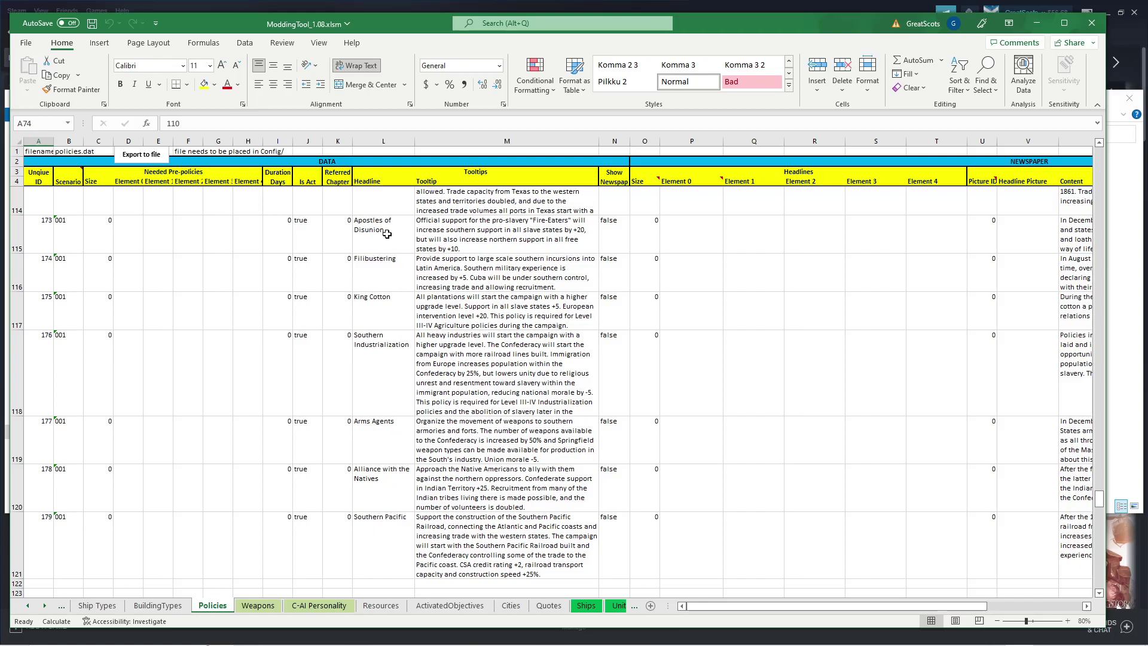
{"action": "left_click", "coordinate": [41, 234]}
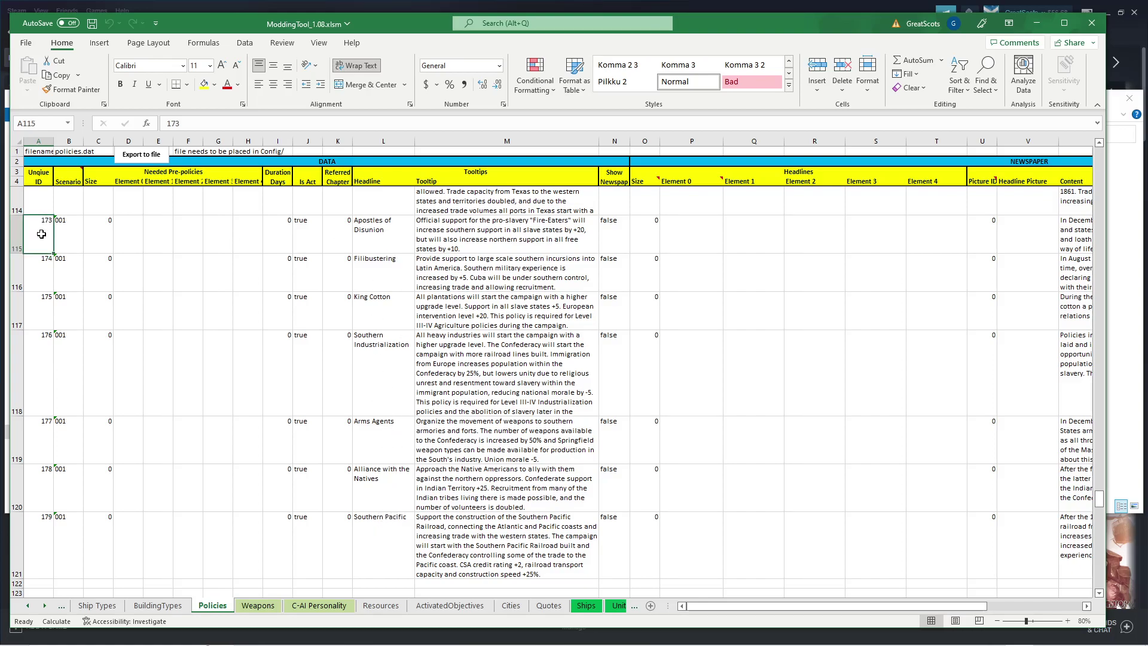
Review CSA policies 172, 174, 175, 177 and 179, ending on Arms Agents and King Cotton.
{"action": "left_click", "coordinate": [39, 273]}
{"action": "left_click", "coordinate": [28, 311]}
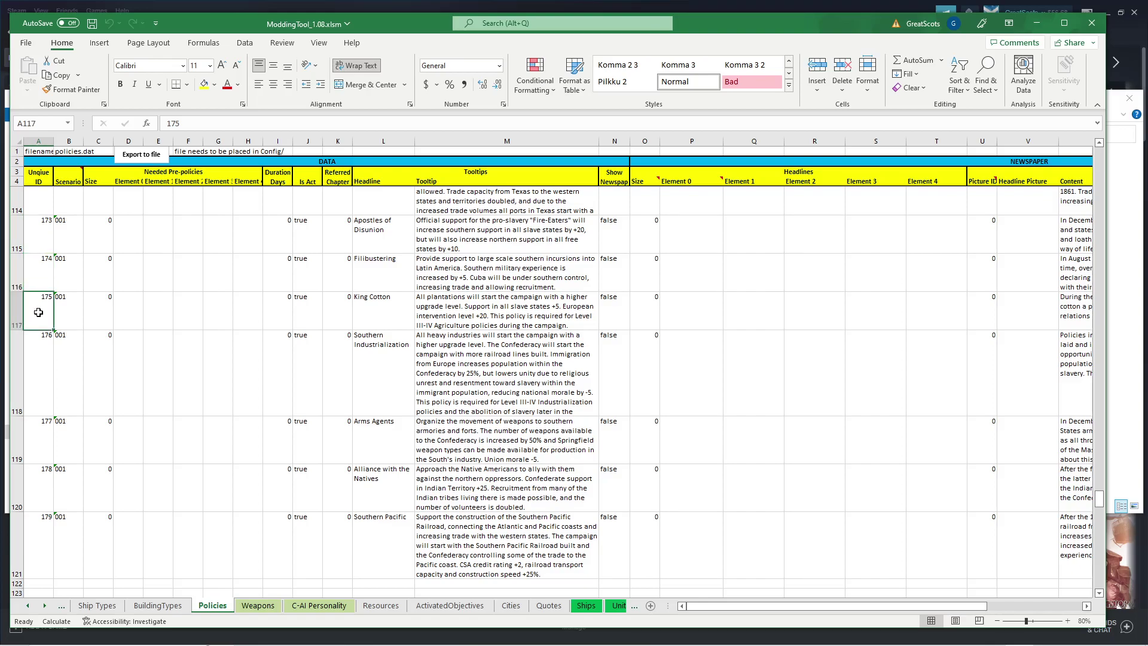
{"action": "left_click", "coordinate": [38, 207]}
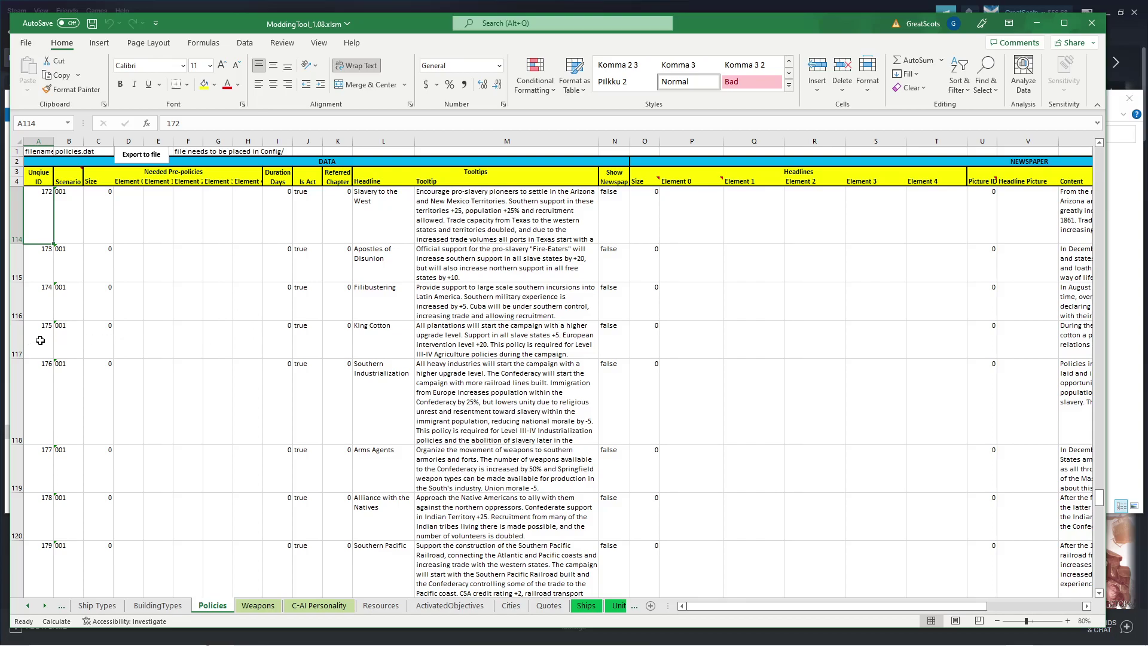
{"action": "key", "text": "Down"}
{"action": "key", "text": "Down"}
{"action": "key", "text": "Down"}
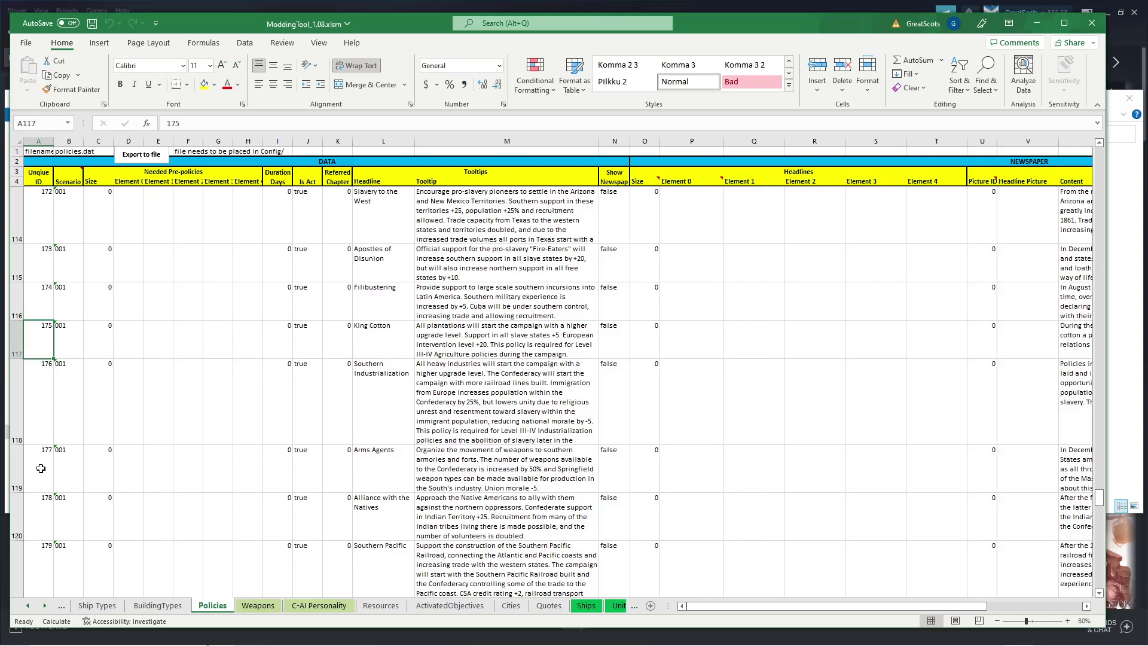
{"action": "left_click", "coordinate": [42, 466]}
{"action": "left_click", "coordinate": [39, 576]}
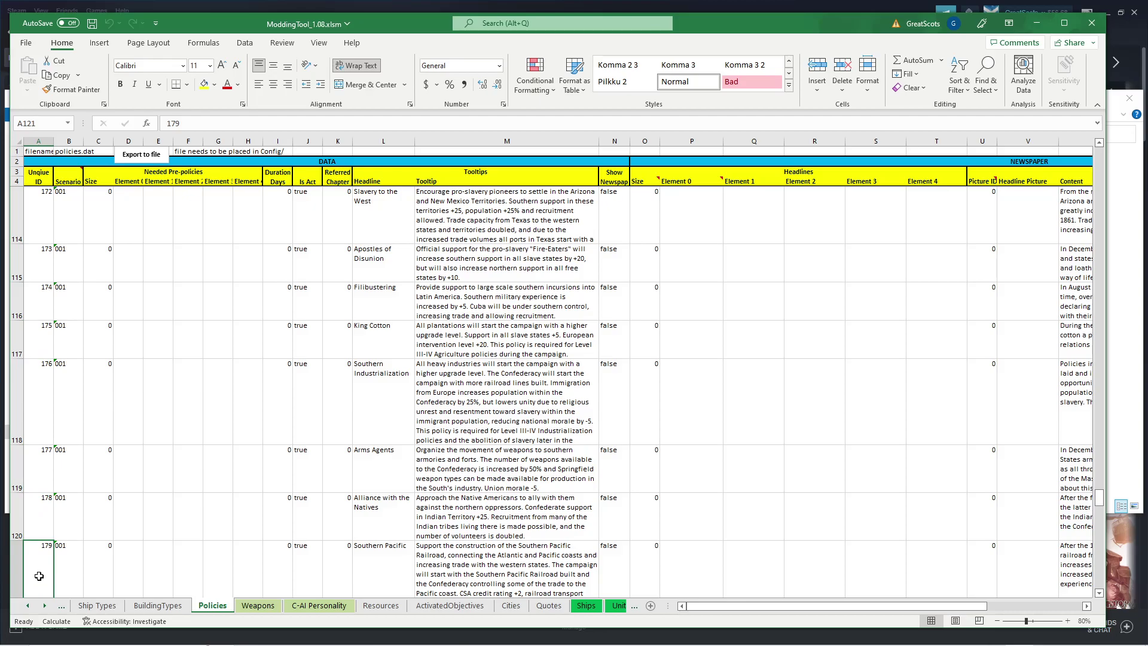
{"action": "left_click", "coordinate": [45, 461]}
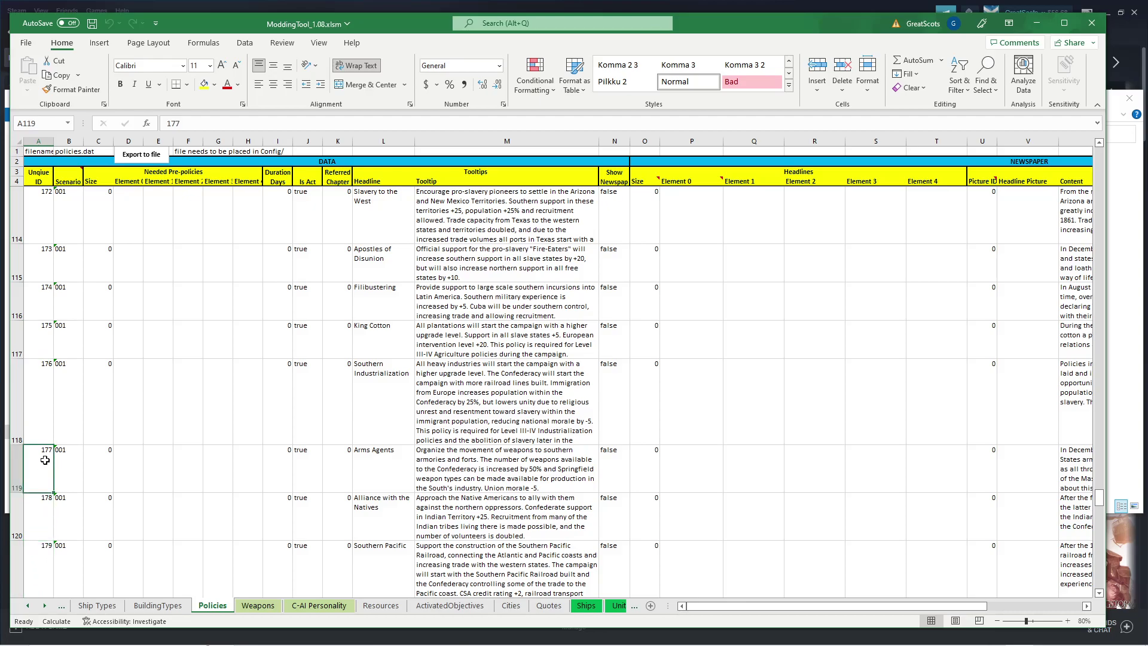
{"action": "left_click", "coordinate": [42, 342]}
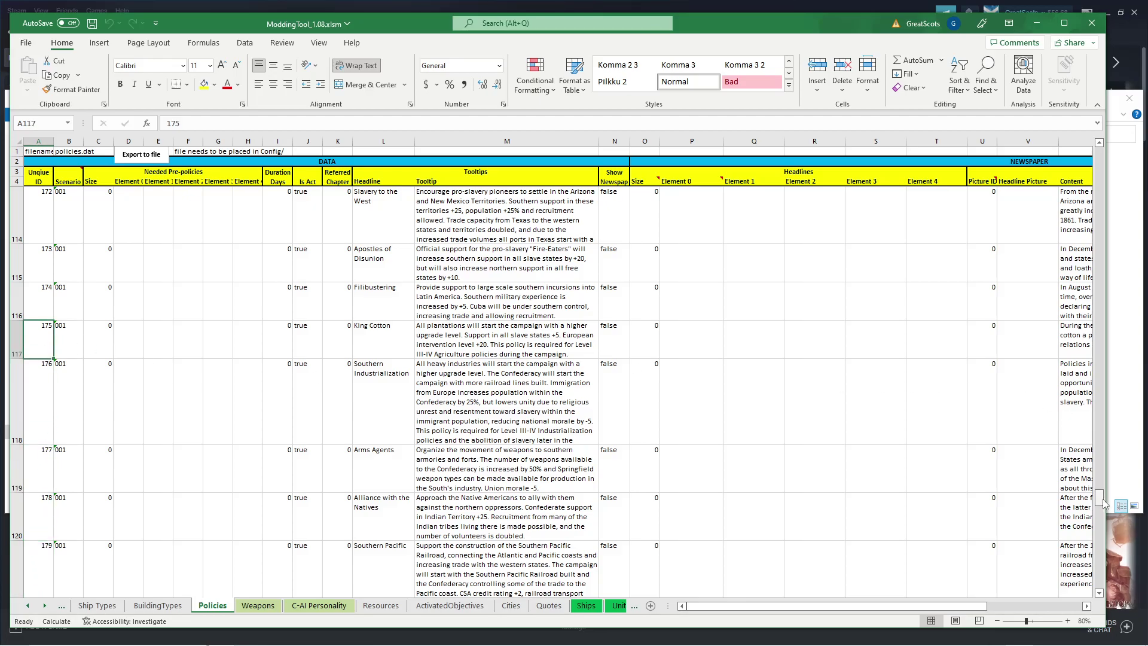
{"action": "left_click_drag", "start_coordinate": [1099, 498], "coordinate": [1119, 192]}
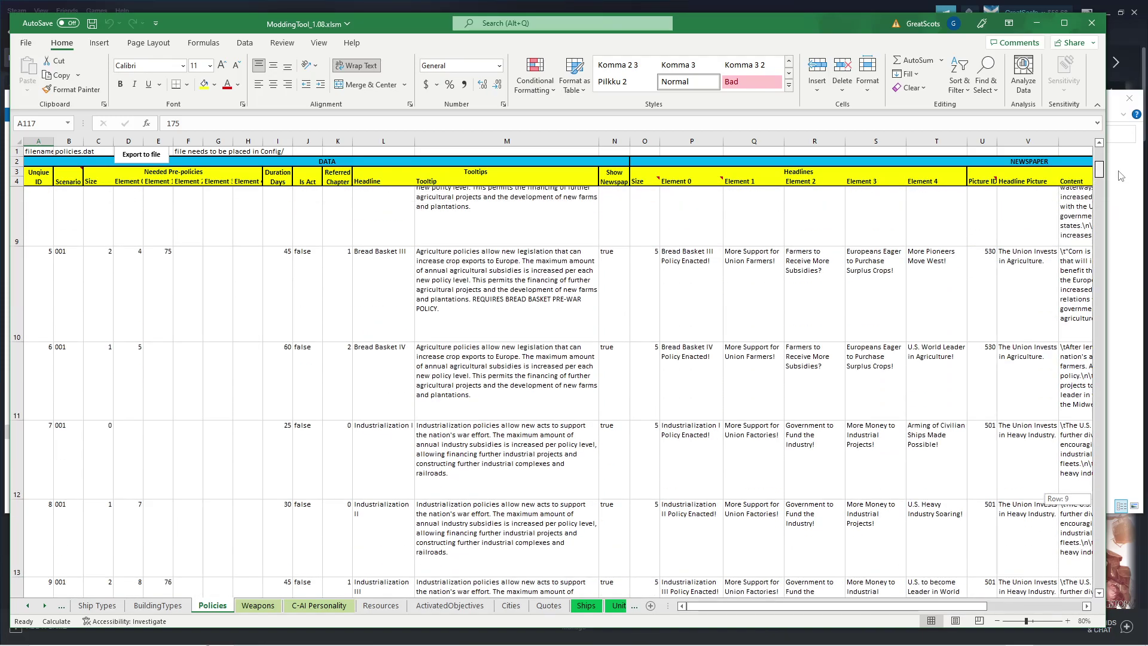
{"action": "mouse_move", "coordinate": [1118, 193]}
{"action": "left_mouse_down"}
{"action": "mouse_move", "coordinate": [1087, 186]}
{"action": "mouse_move", "coordinate": [1112, 223]}
{"action": "mouse_move", "coordinate": [1109, 308]}
{"action": "left_mouse_up"}
{"action": "scroll", "coordinate": [917, 285], "scroll_direction": "up", "scroll_amount": 1}
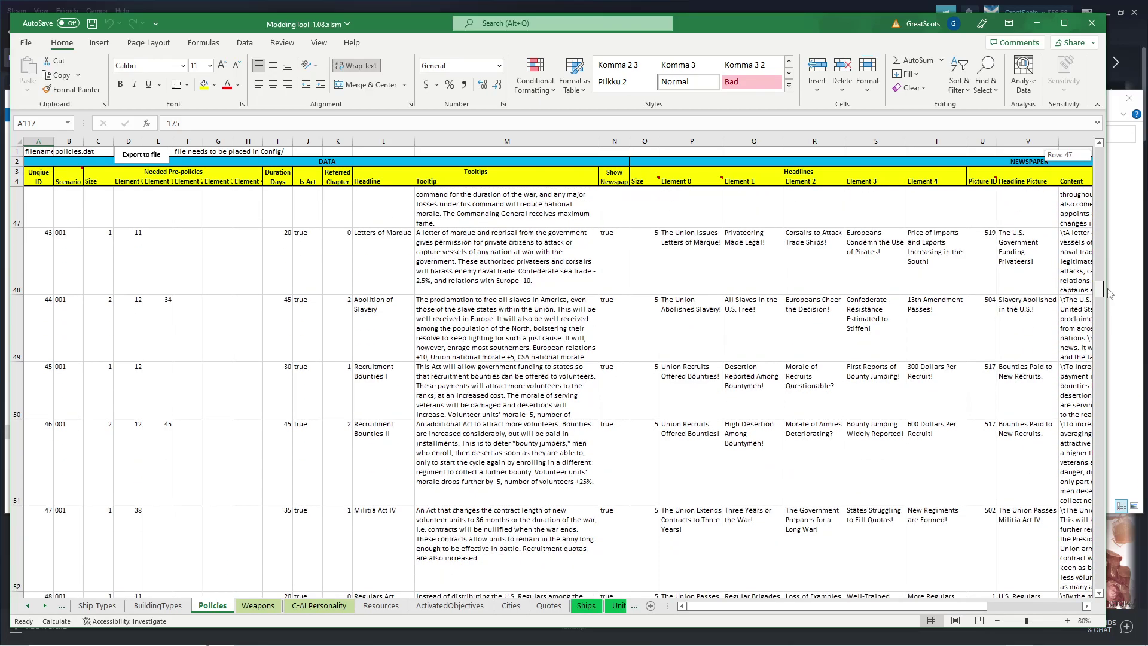
{"action": "scroll", "coordinate": [269, 359], "scroll_direction": "down", "scroll_amount": 2}
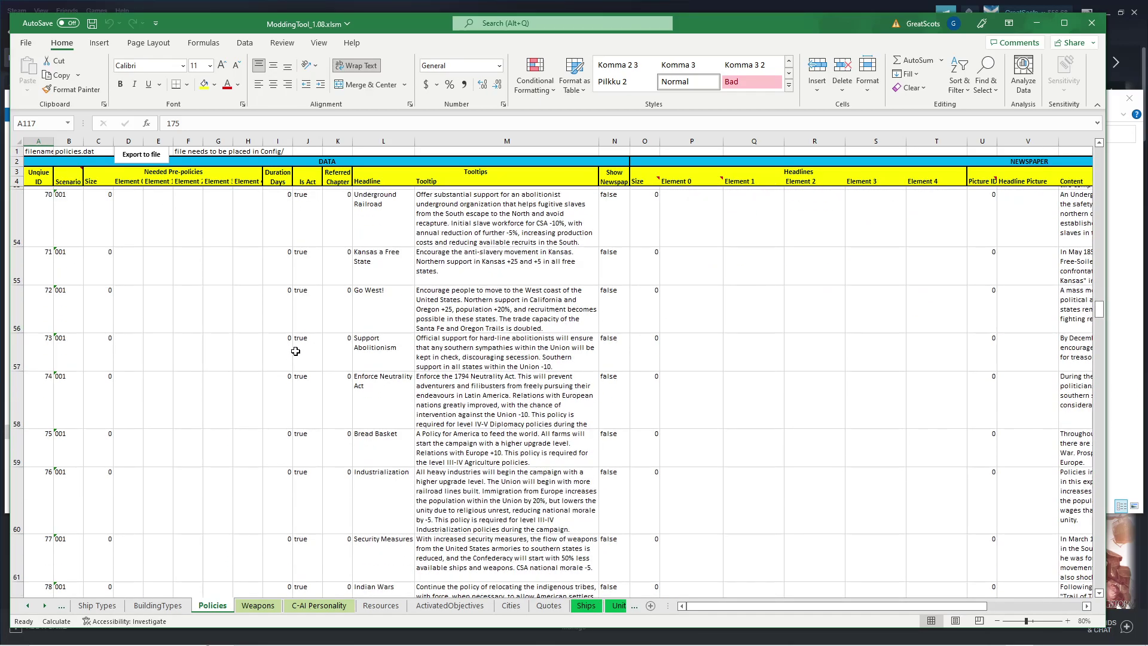
{"action": "scroll", "coordinate": [252, 323], "scroll_direction": "down", "scroll_amount": 2}
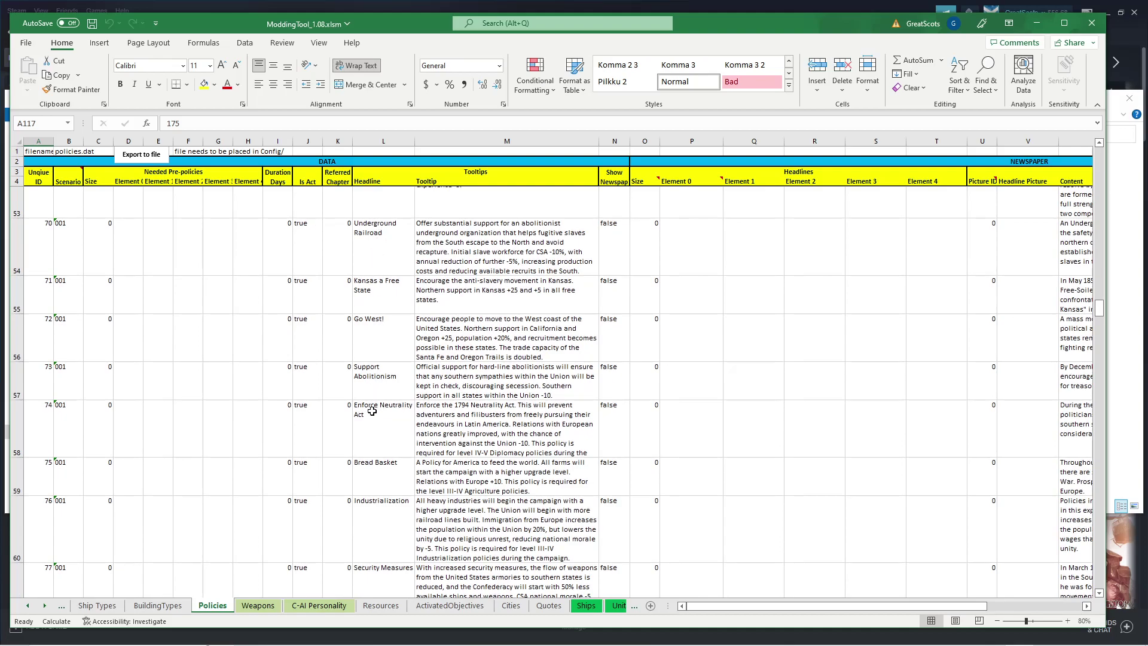
{"action": "scroll", "coordinate": [364, 411], "scroll_direction": "down", "scroll_amount": 2}
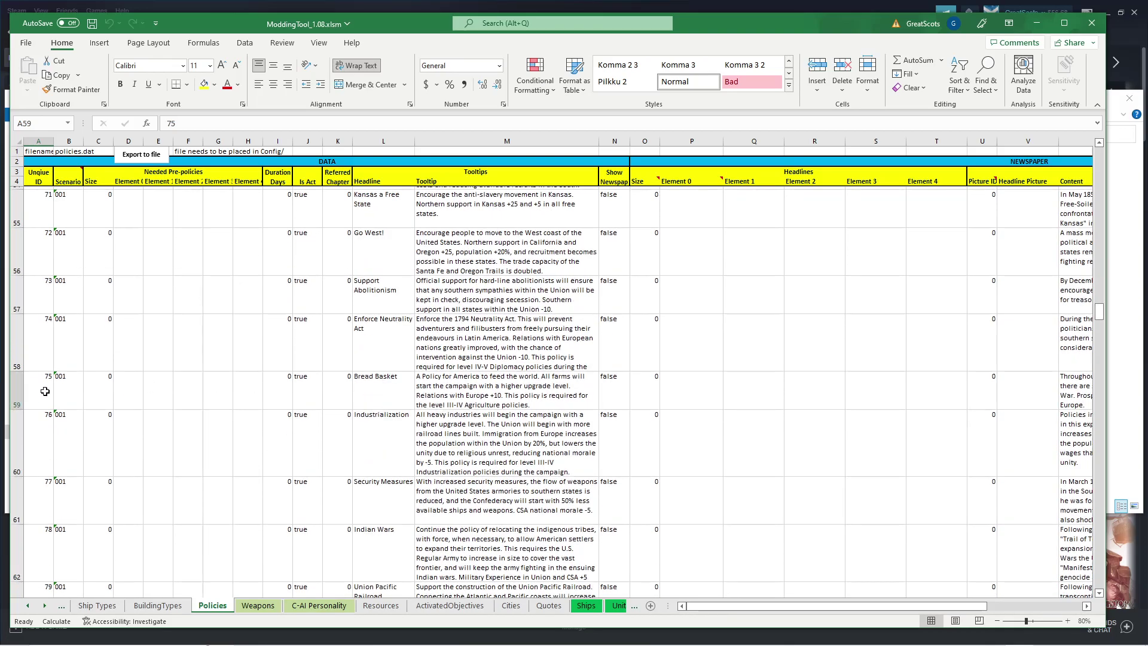
{"action": "left_click", "coordinate": [40, 443]}
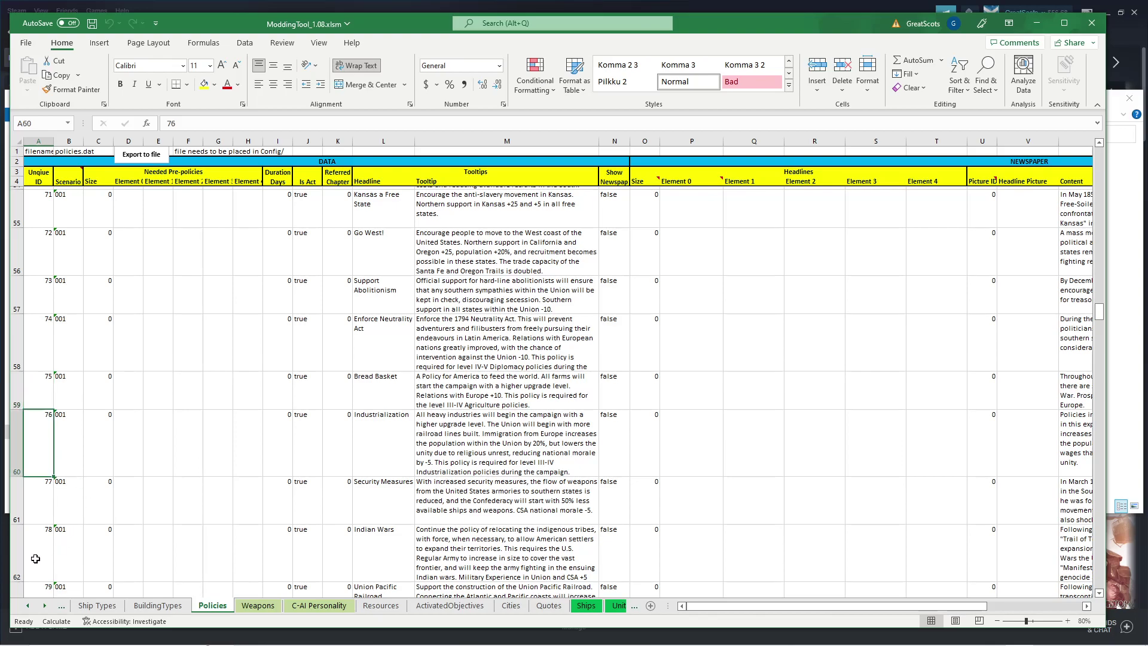
{"action": "scroll", "coordinate": [66, 542], "scroll_direction": "down", "scroll_amount": 2}
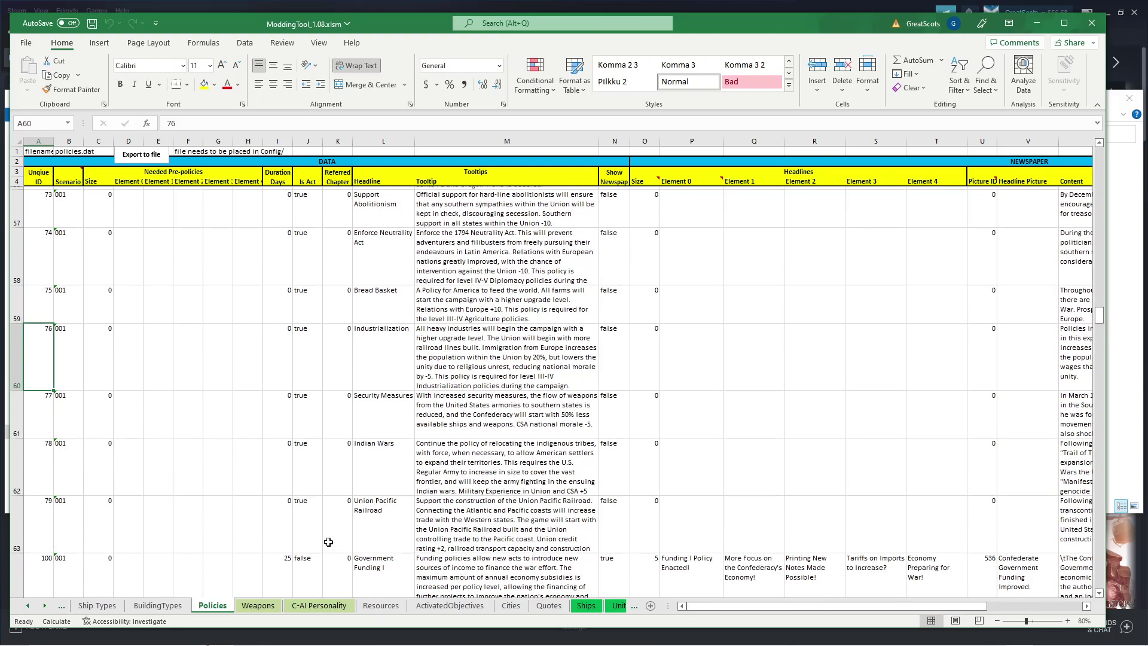
{"action": "left_click", "coordinate": [43, 525]}
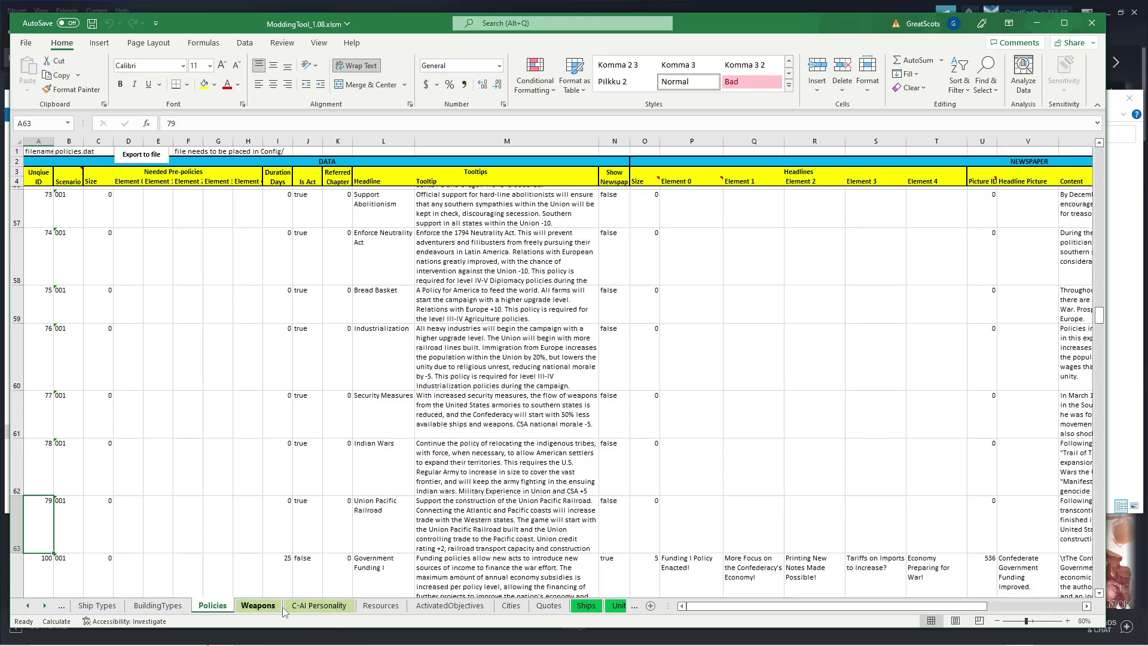
Open the C-AI Personality sheet and select the Union and Confederate Historical AI chains.
{"action": "left_click", "coordinate": [314, 610]}
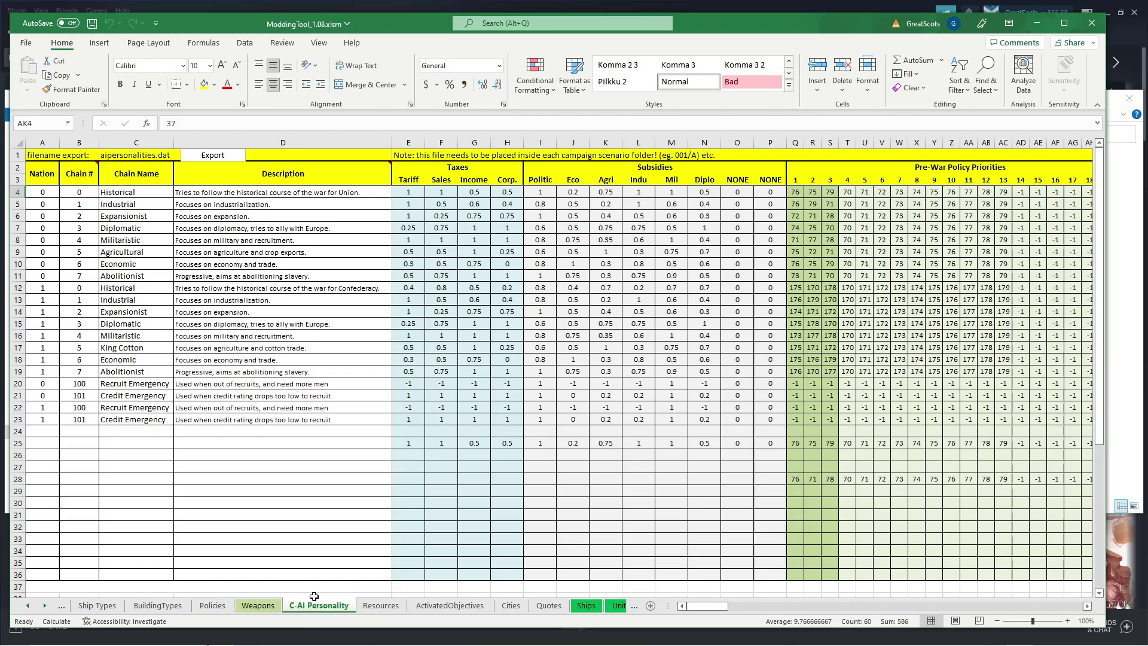
{"action": "left_click", "coordinate": [117, 192]}
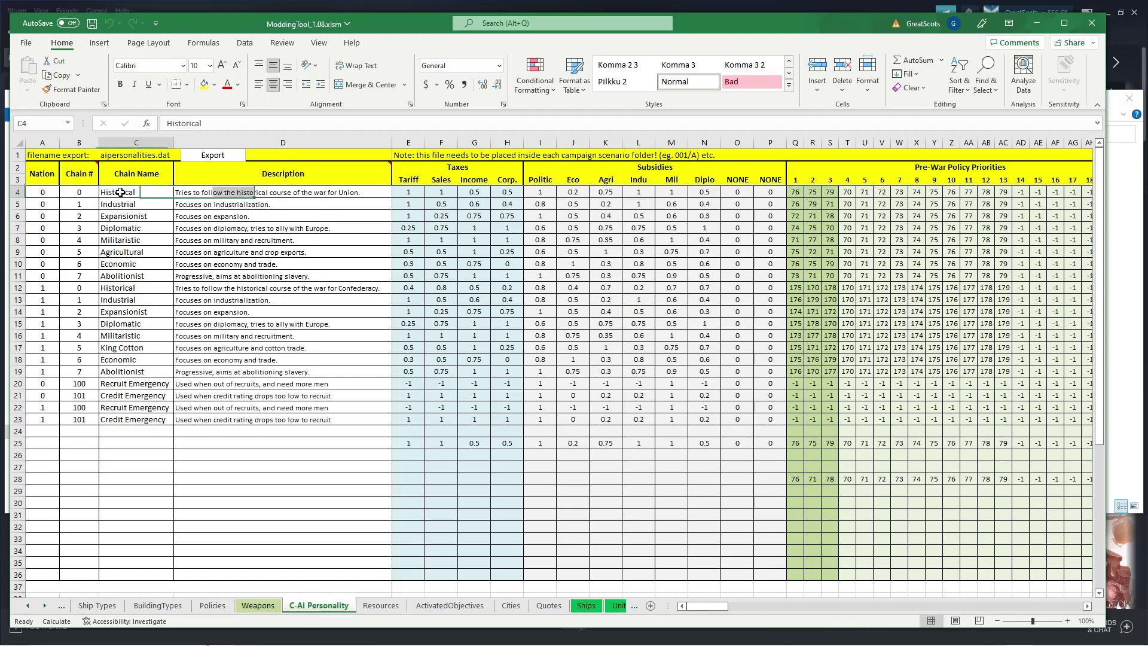
{"action": "left_click", "coordinate": [126, 289]}
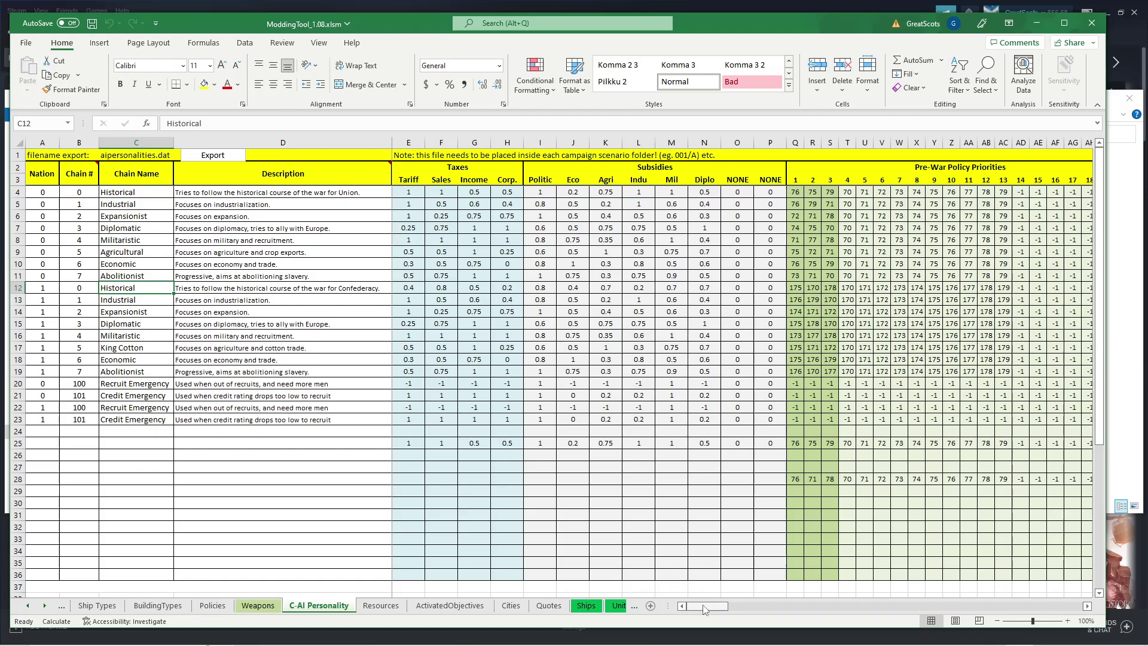
{"action": "left_click_drag", "start_coordinate": [705, 606], "coordinate": [713, 607]}
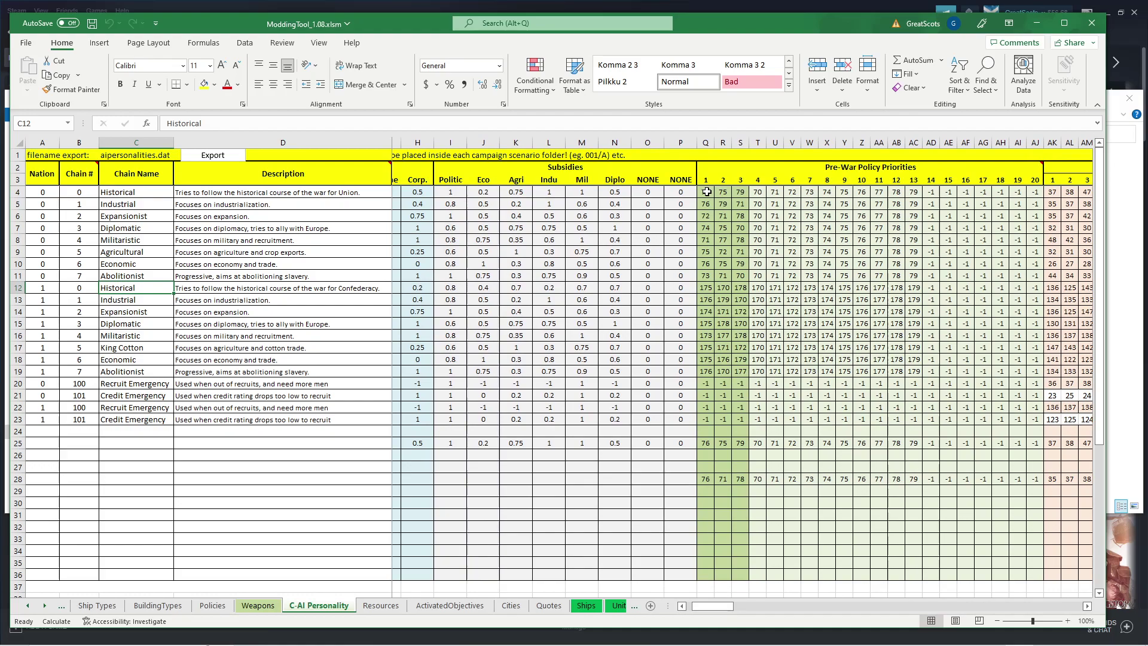
Select the Union Historical chain's first three priorities, try moving them to row 5, then cancel.
{"action": "left_click", "coordinate": [708, 192]}
{"action": "left_click_drag", "start_coordinate": [708, 192], "coordinate": [740, 192]}
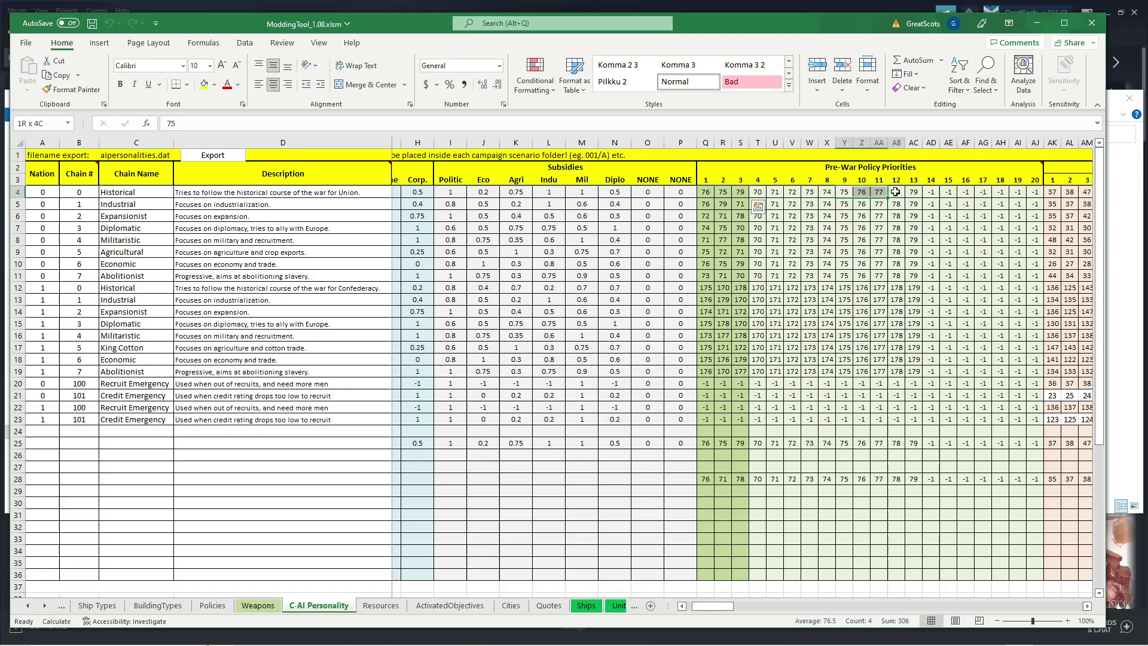
{"action": "mouse_move", "coordinate": [844, 193]}
{"action": "left_mouse_down"}
{"action": "mouse_move", "coordinate": [913, 193]}
{"action": "mouse_move", "coordinate": [928, 206]}
{"action": "left_mouse_up"}
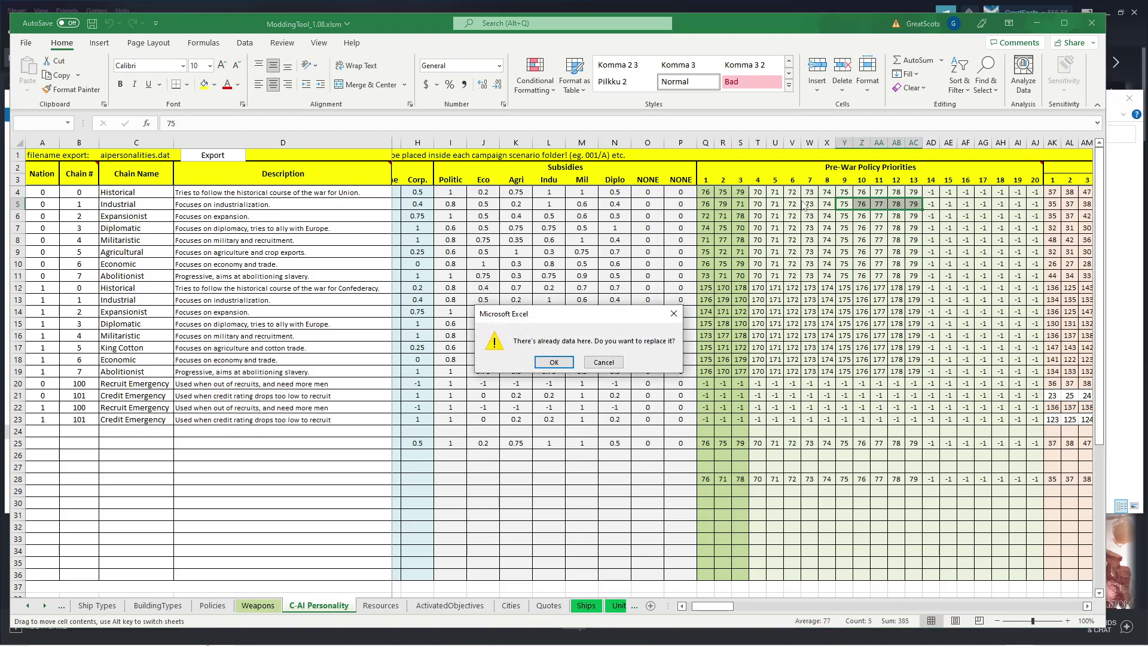
{"action": "left_click", "coordinate": [610, 362]}
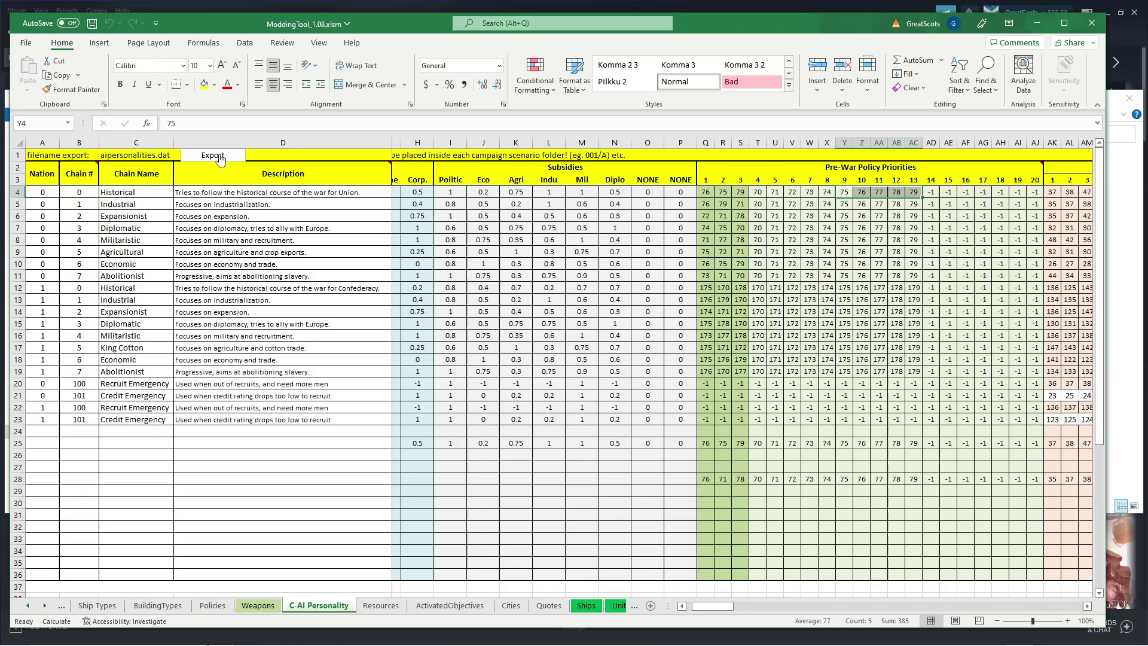
Minimize Excel, select the exported aipersonalities.dat in Modding, then go to Campaigns\001\A.
{"action": "left_click", "coordinate": [1035, 22]}
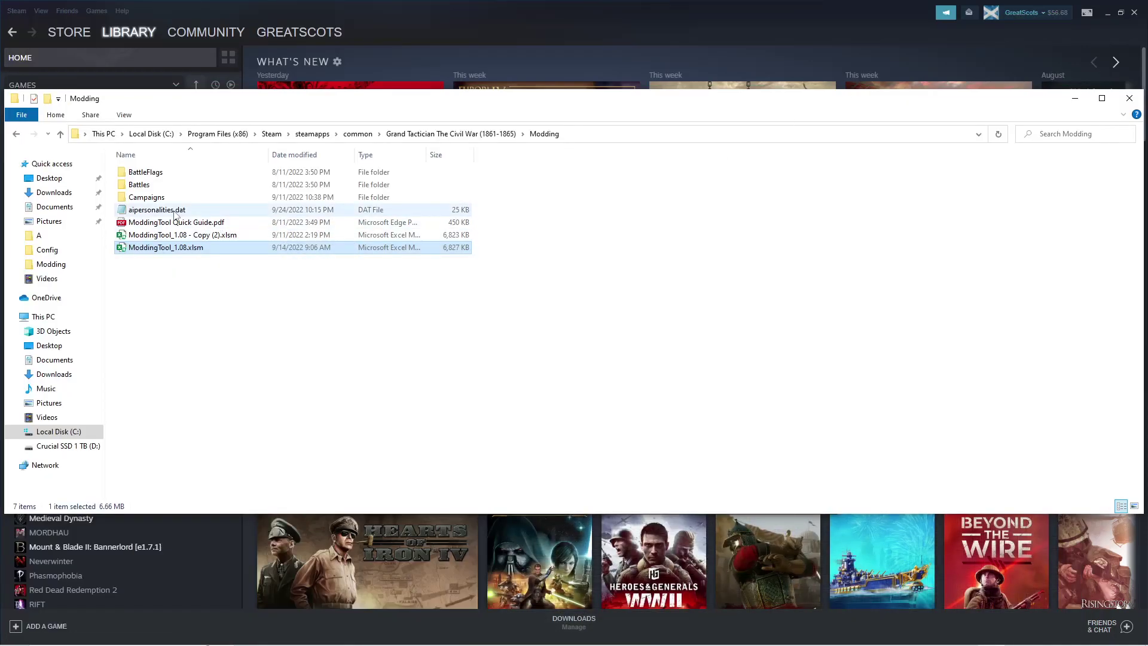
{"action": "left_click", "coordinate": [168, 214]}
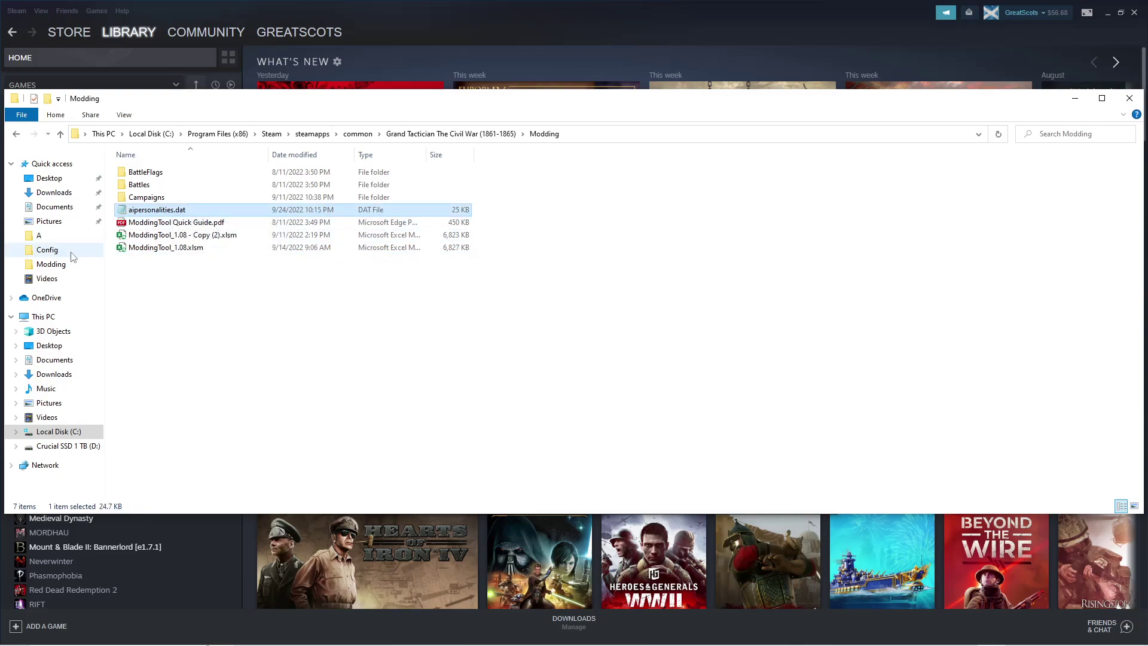
{"action": "left_click", "coordinate": [15, 135]}
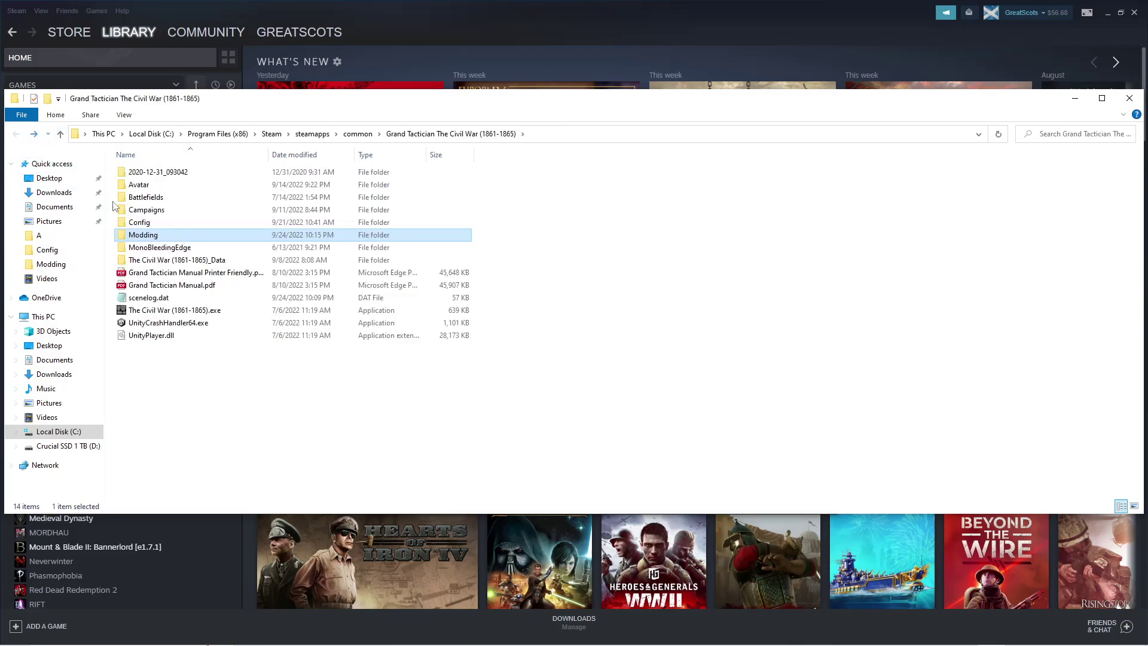
{"action": "double_click", "coordinate": [128, 211]}
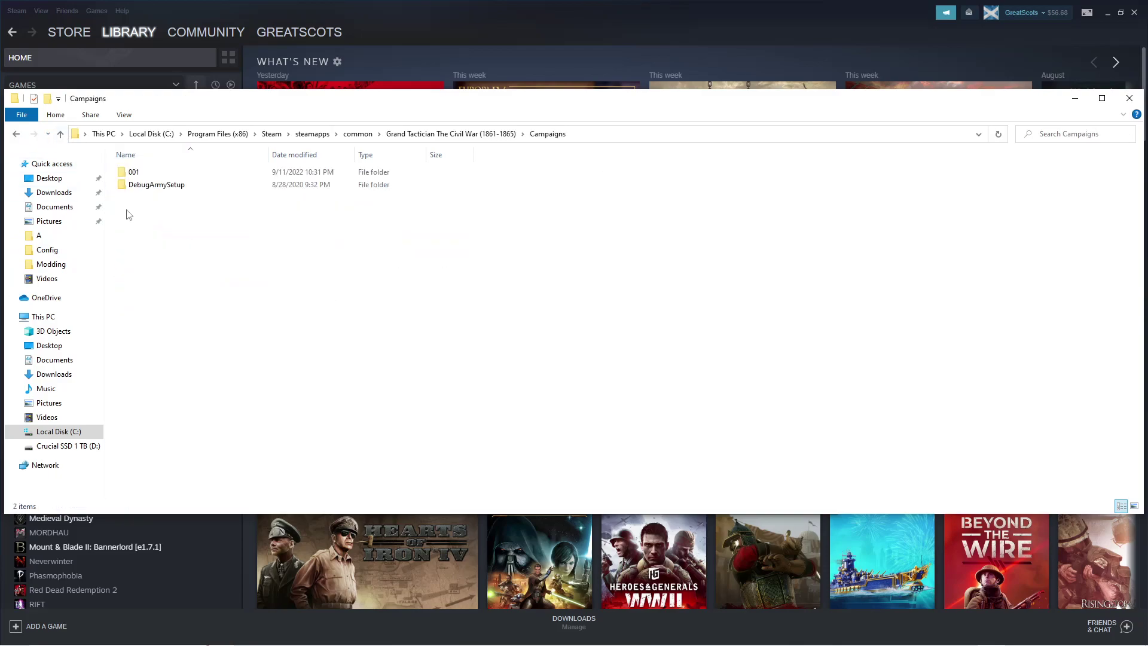
{"action": "double_click", "coordinate": [136, 176]}
{"action": "double_click", "coordinate": [135, 174]}
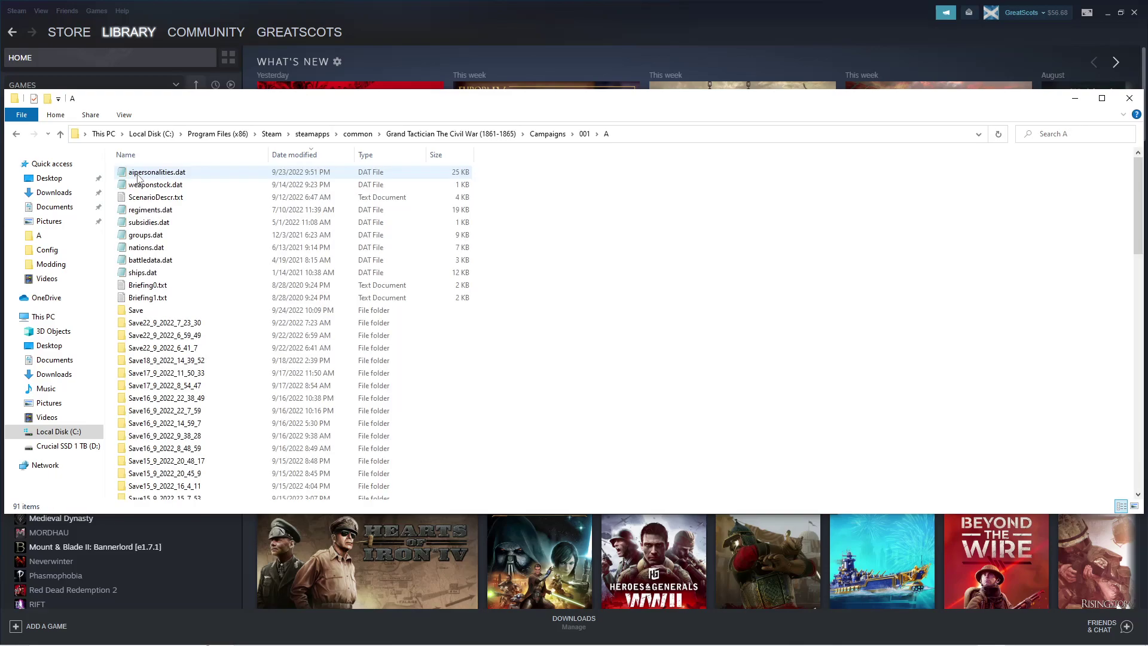